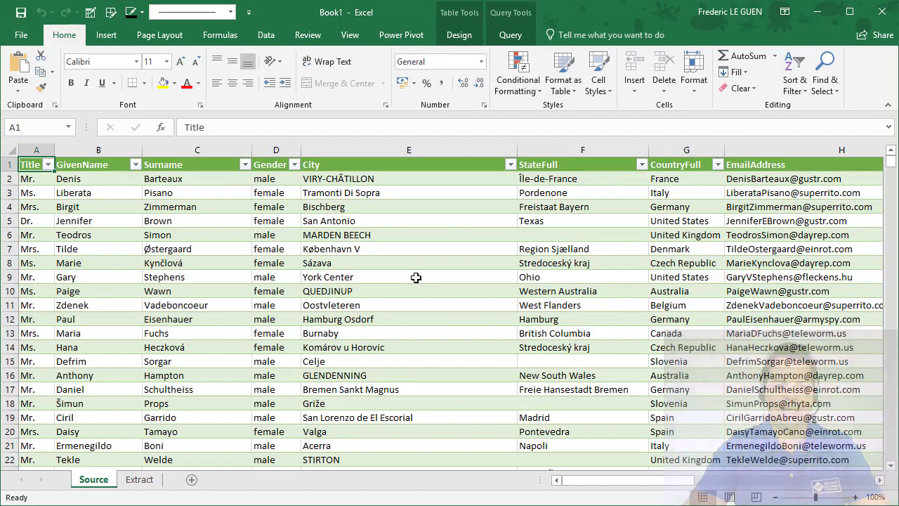
# Scan the Source client table down to its last row and back to the top.
pyautogui.hotkey('ctrl', 'Down')
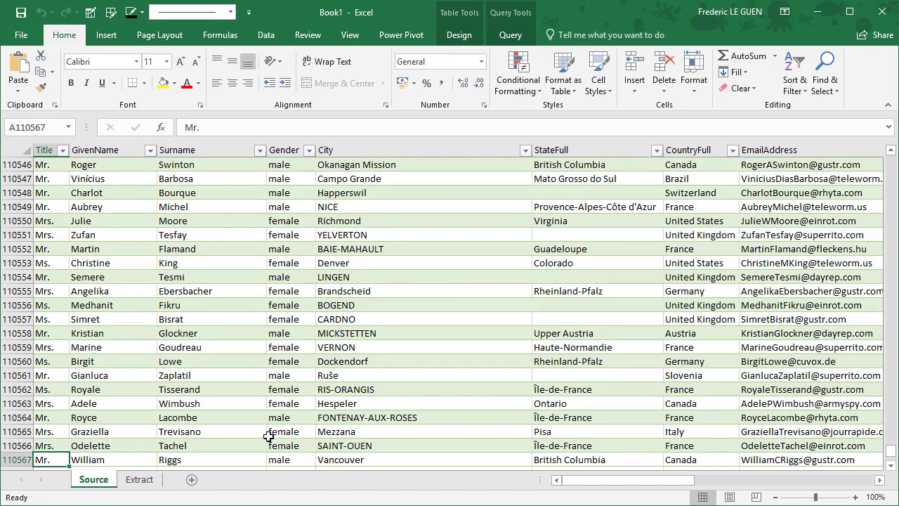
pyautogui.hotkey('ctrl', 'Home')
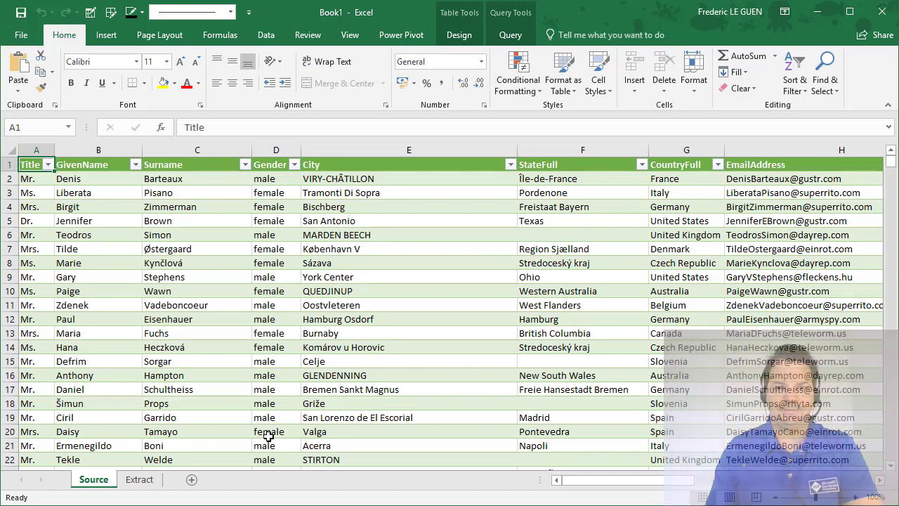
pyautogui.click(141, 480)
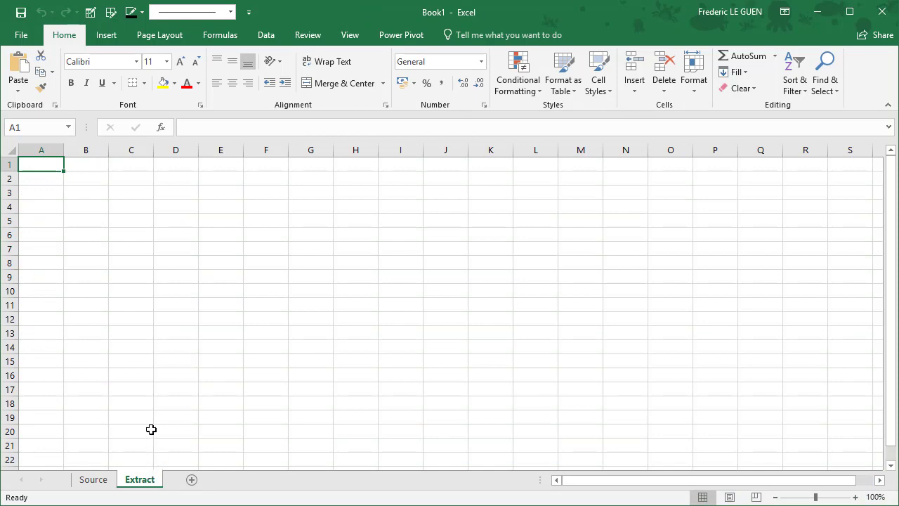
# Enter =RANDBETWEEN(2,110000) in Extract cell A2, check the result, and compare with Source.
pyautogui.click(54, 180)
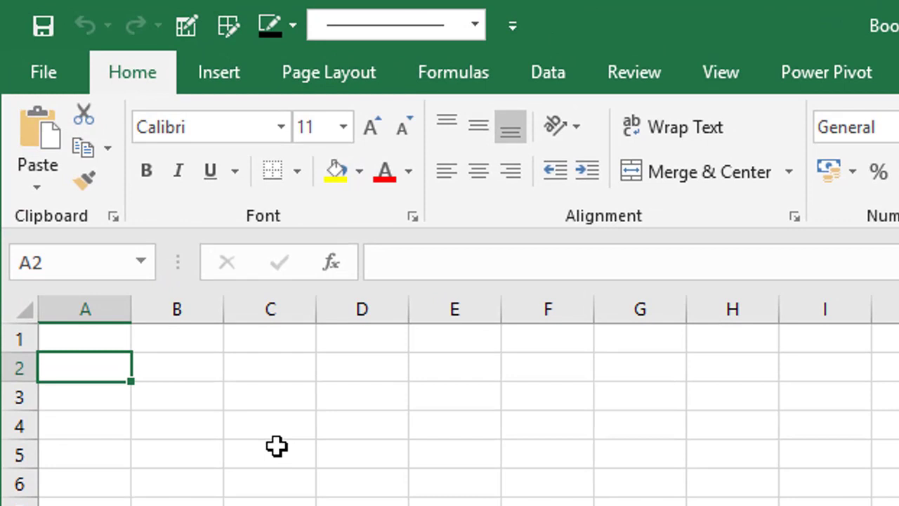
pyautogui.write('=ran')
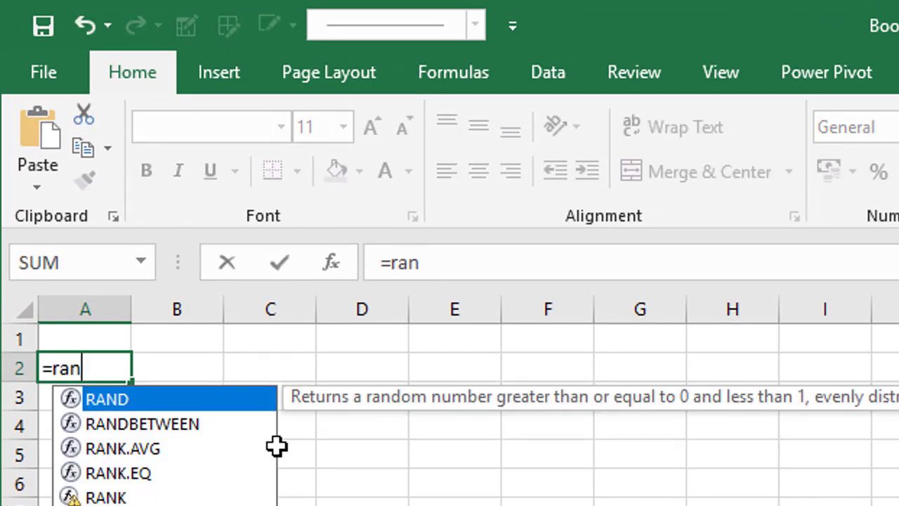
pyautogui.press('Down')
pyautogui.press('Tab')
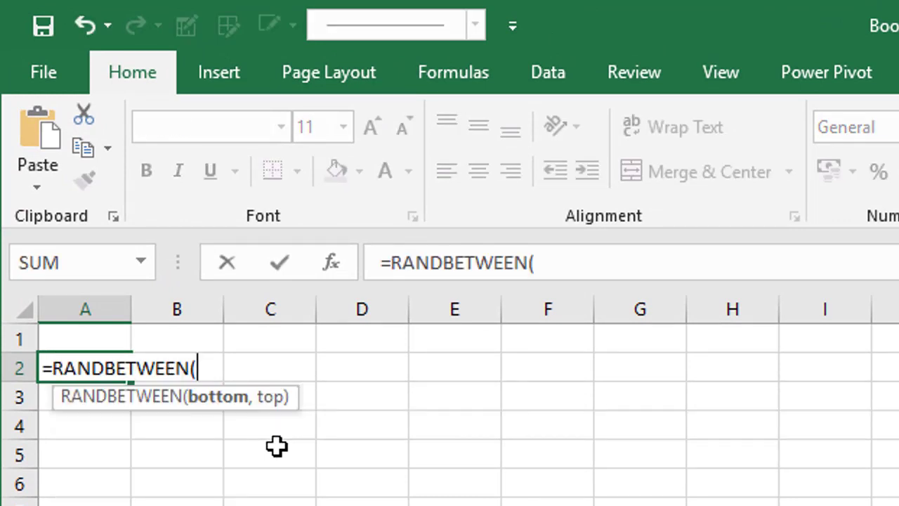
pyautogui.write('2,')
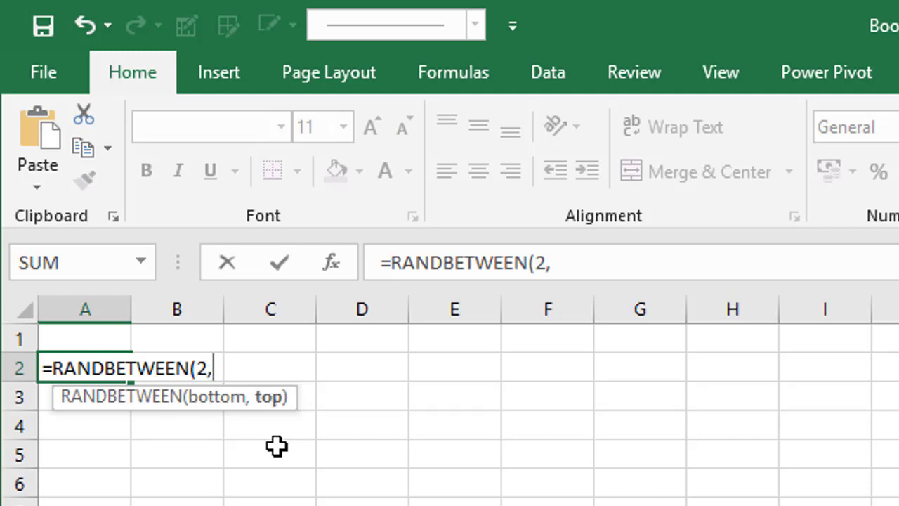
pyautogui.write('11000')
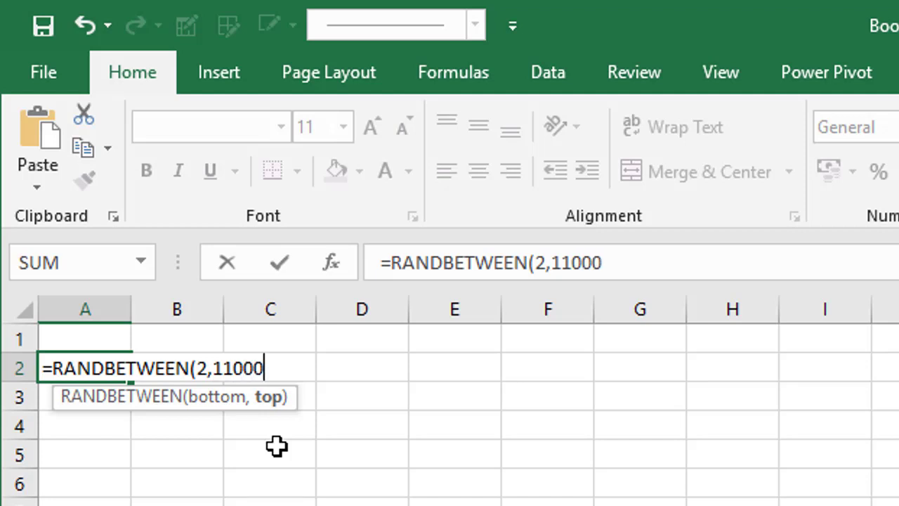
pyautogui.write('0)')
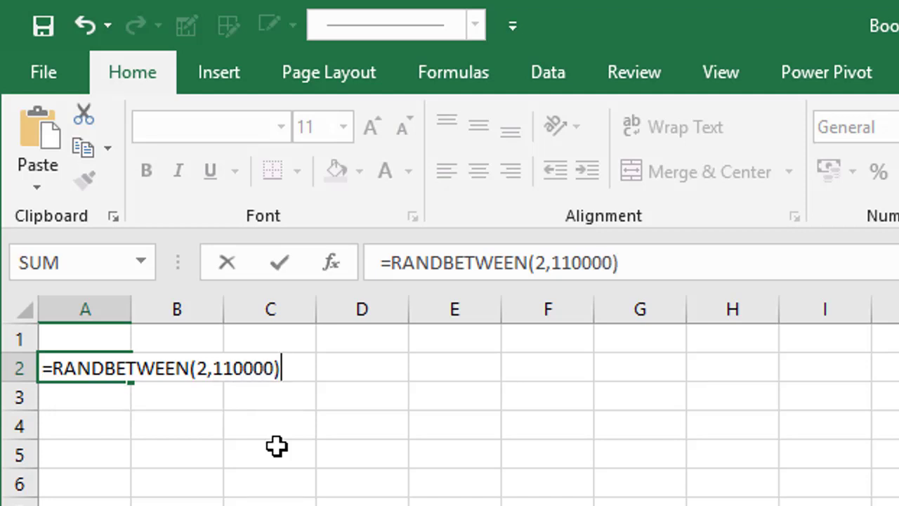
pyautogui.press('Return')
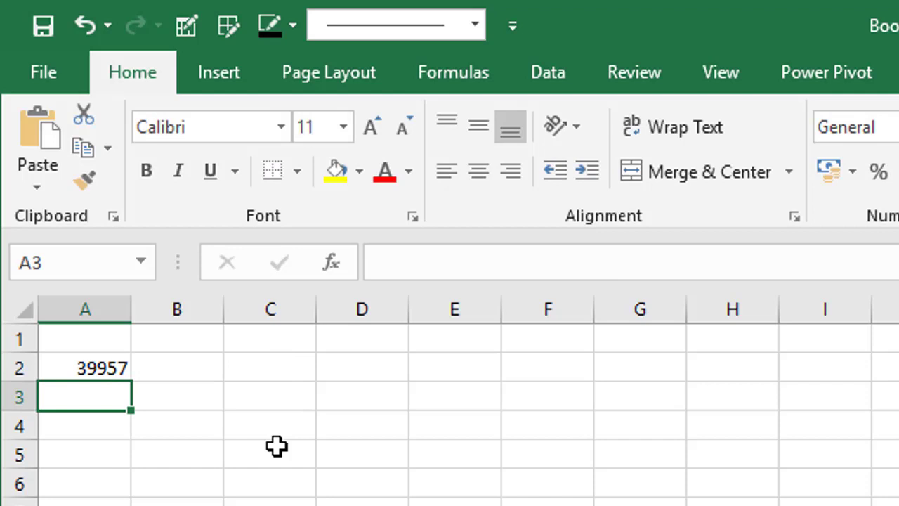
pyautogui.click(98, 368)
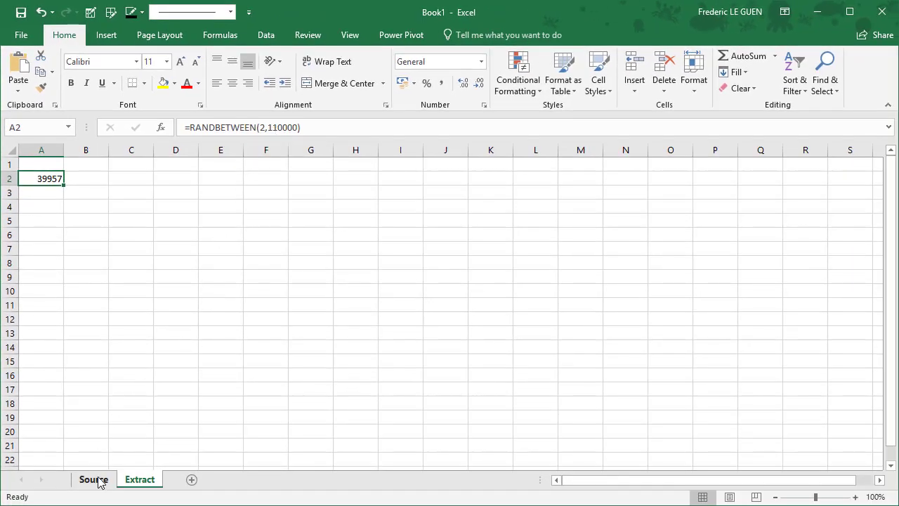
pyautogui.click(99, 481)
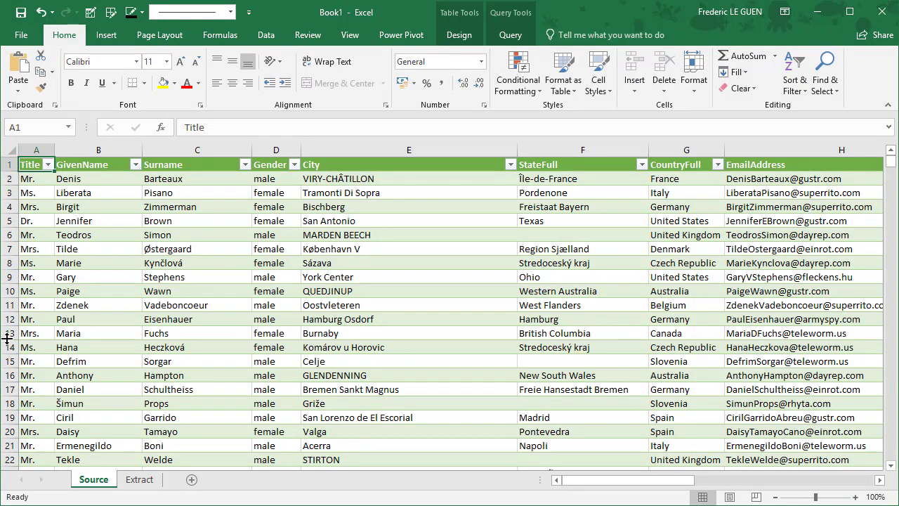
# Fill the RANDBETWEEN formula from A2 down to A21 on the Extract sheet.
pyautogui.click(139, 480)
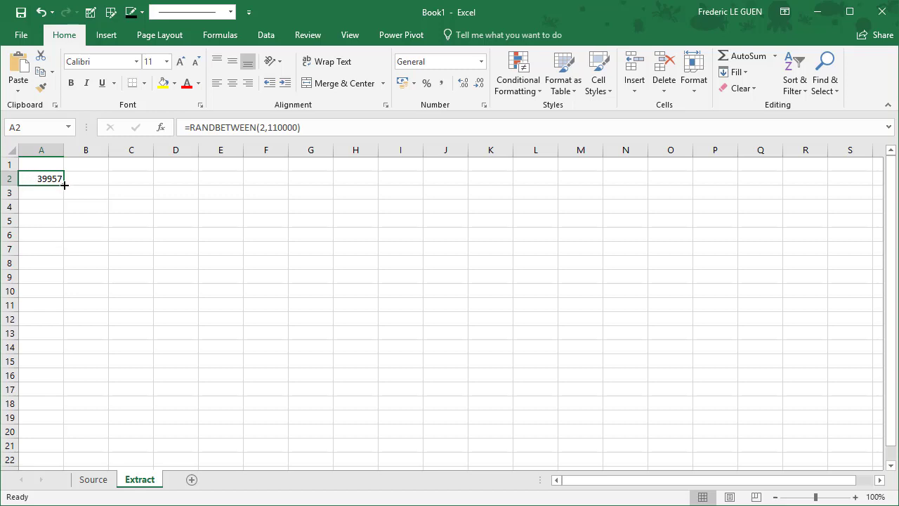
pyautogui.moveTo(64, 184); pyautogui.dragTo(66, 446)
pyautogui.click(41, 179)
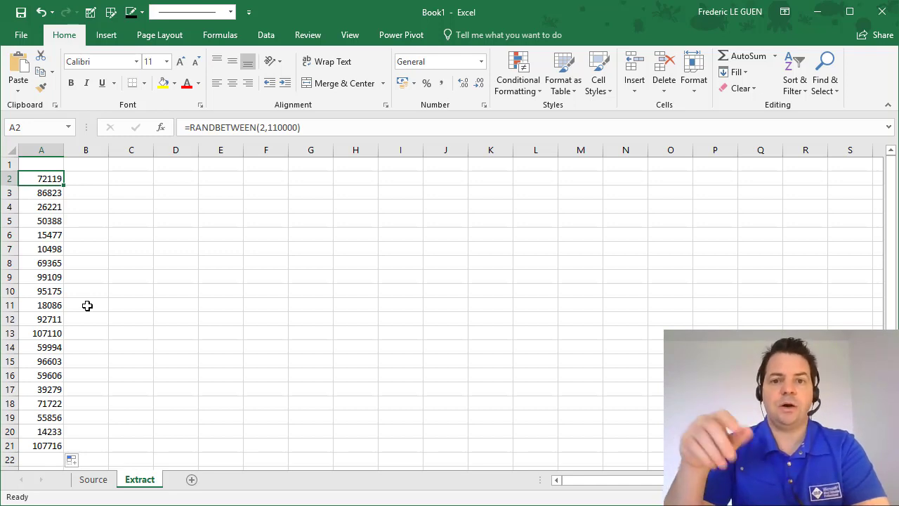
# Type 'Hello' in B2 to show the numbers recalculate, then delete it.
pyautogui.press('Right')
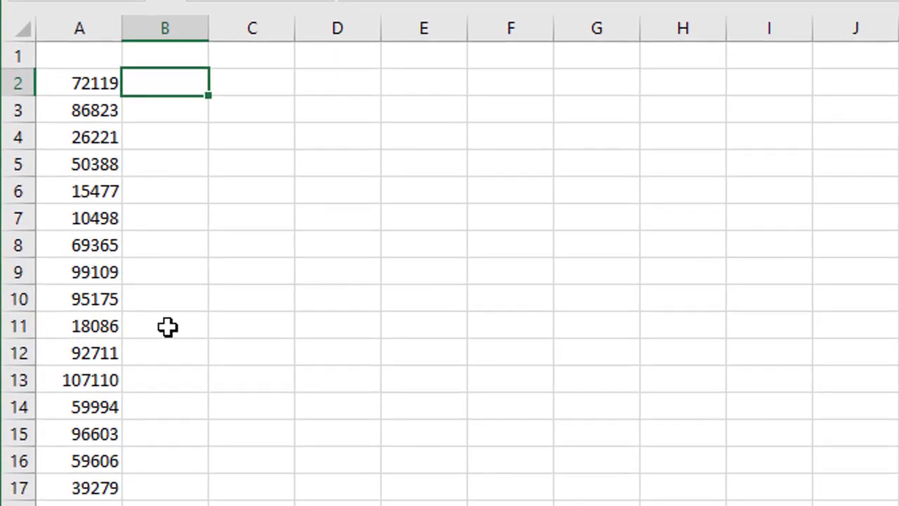
pyautogui.write('Hello')
pyautogui.press('Return')
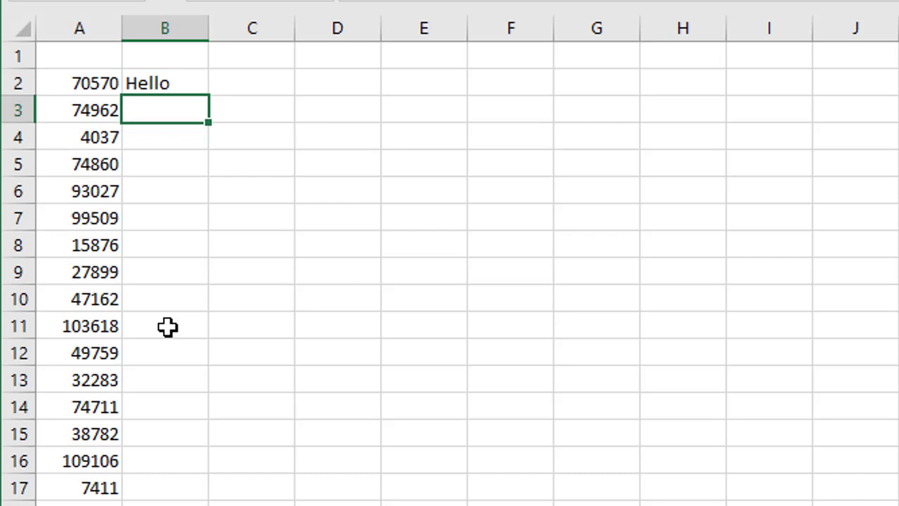
pyautogui.press('Left')
pyautogui.press('Right')
pyautogui.press('Up')
pyautogui.press('Delete')
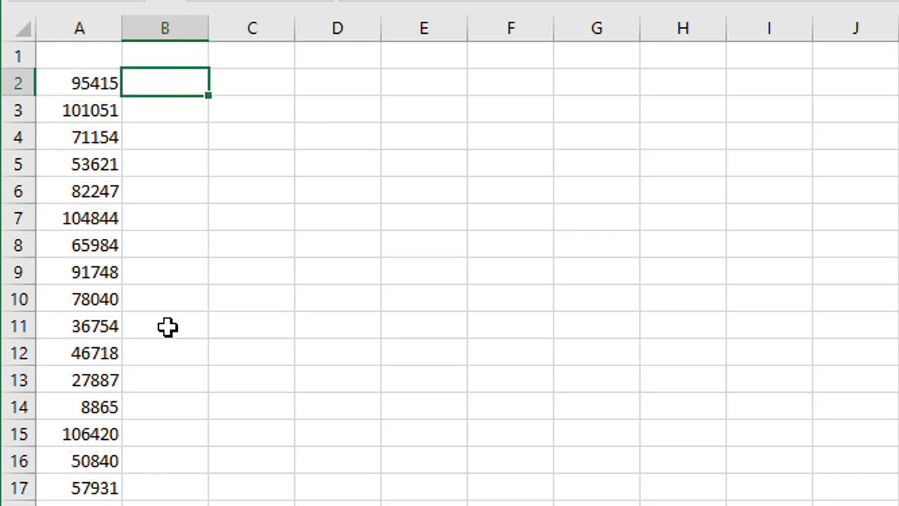
pyautogui.press('Left')
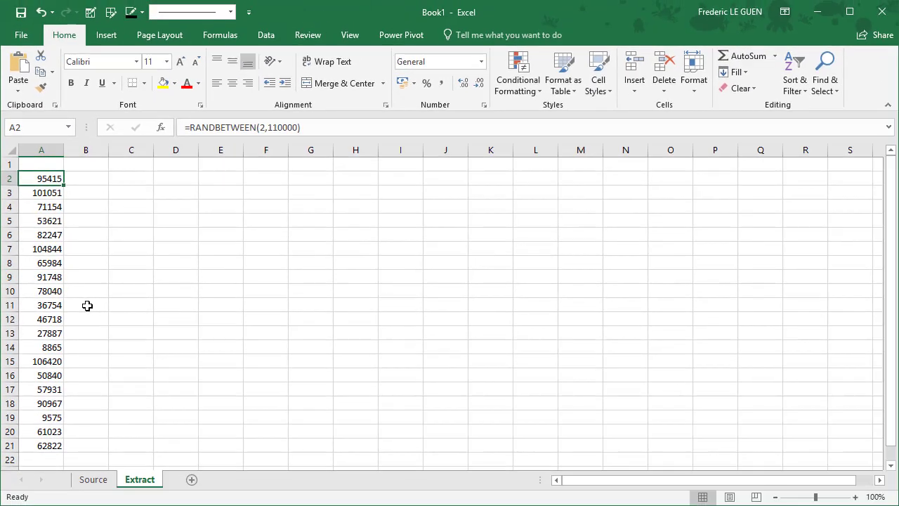
# Copy A2:A21 and paste it back over itself as values.
pyautogui.hotkey('ctrl', 'shift', 'Down')
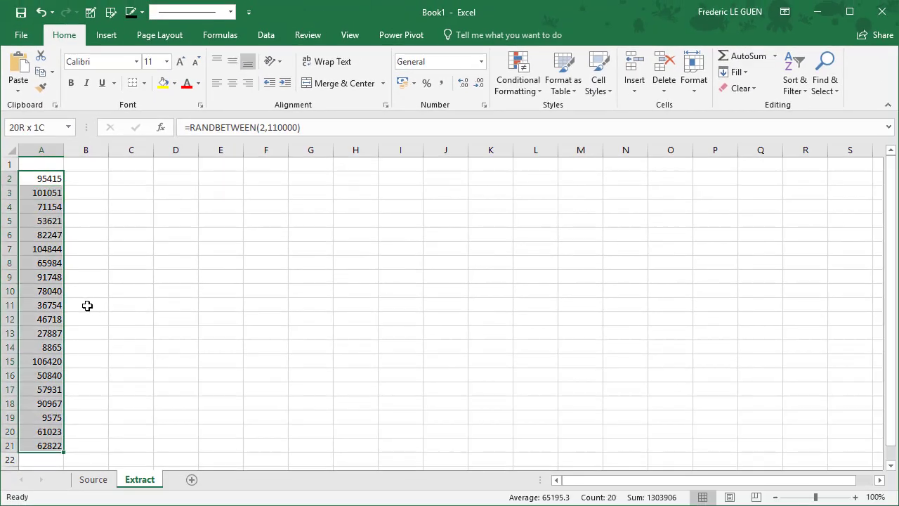
pyautogui.hotkey('ctrl', 'c')
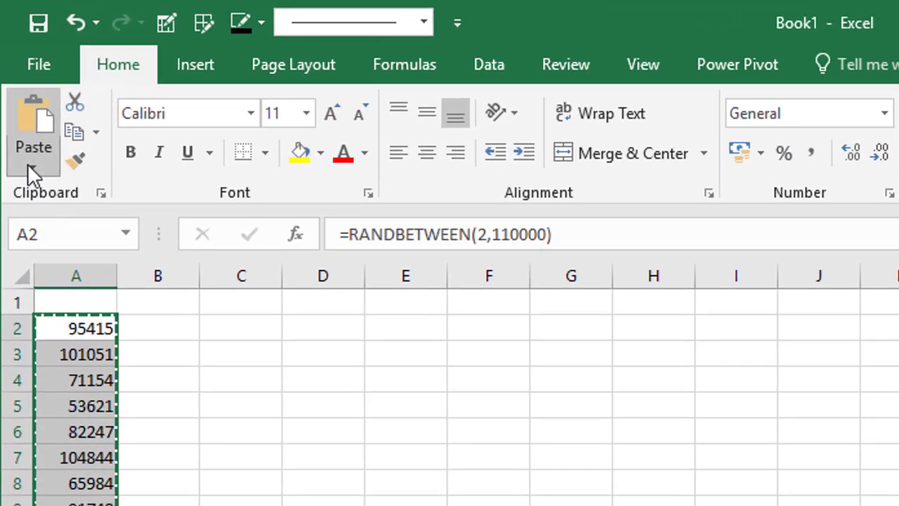
pyautogui.click(17, 90)
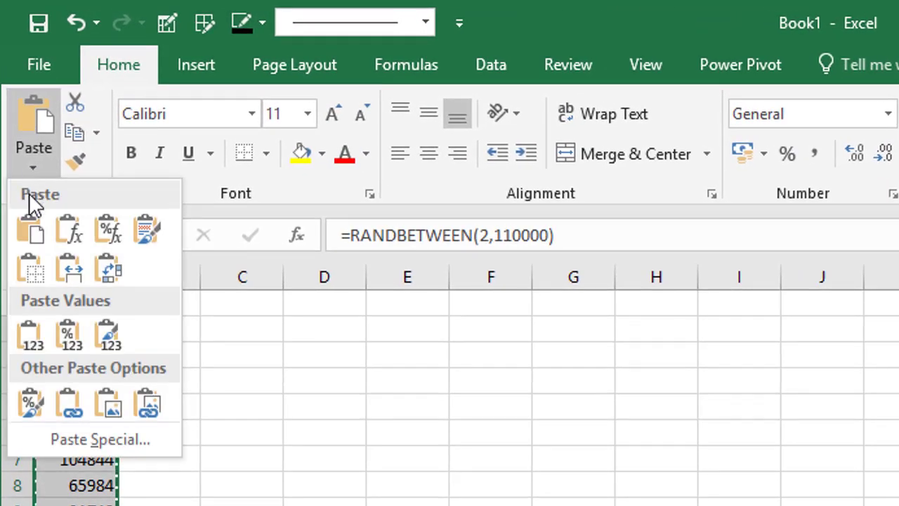
pyautogui.click(35, 337)
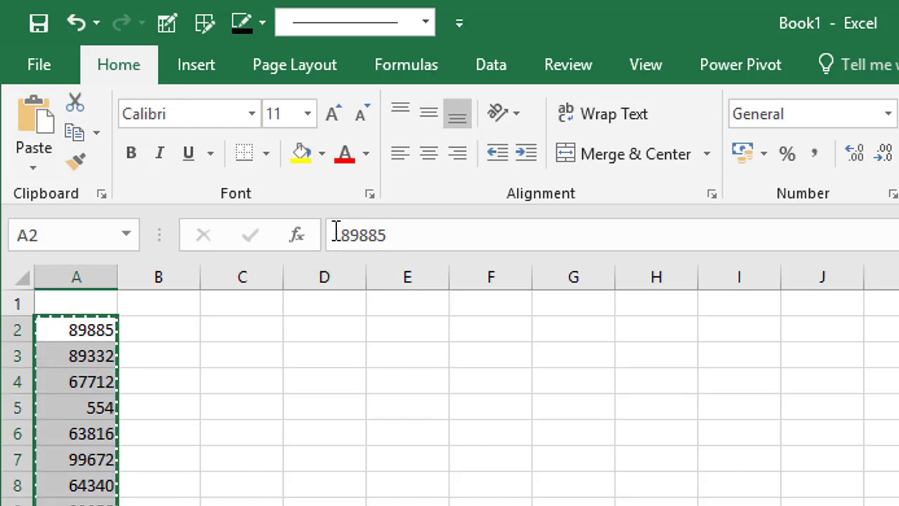
# Confirm A2 to A5 now hold plain numbers and clear the copy marquee.
pyautogui.click(77, 333)
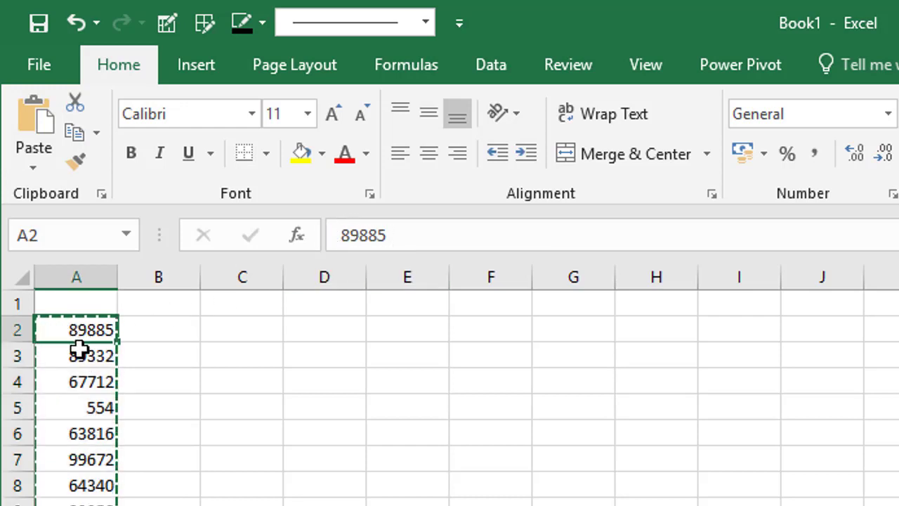
pyautogui.click(79, 351)
pyautogui.click(86, 382)
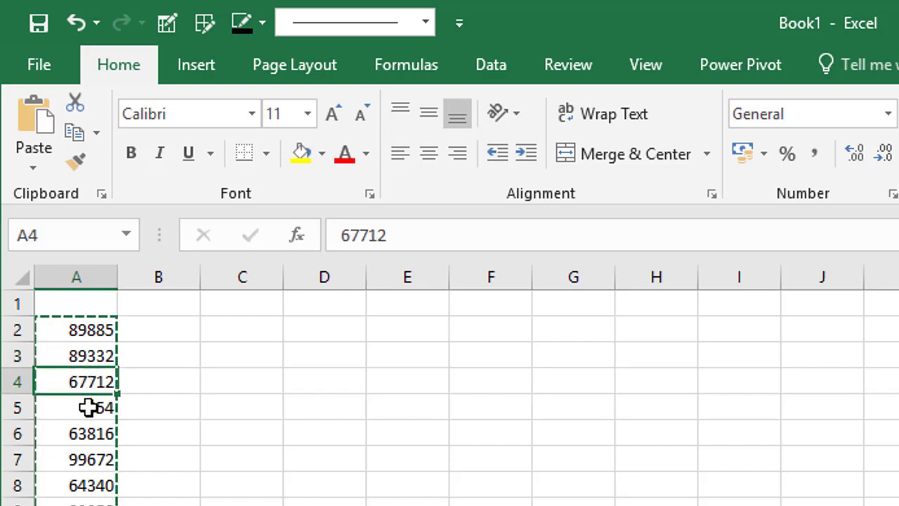
pyautogui.click(93, 407)
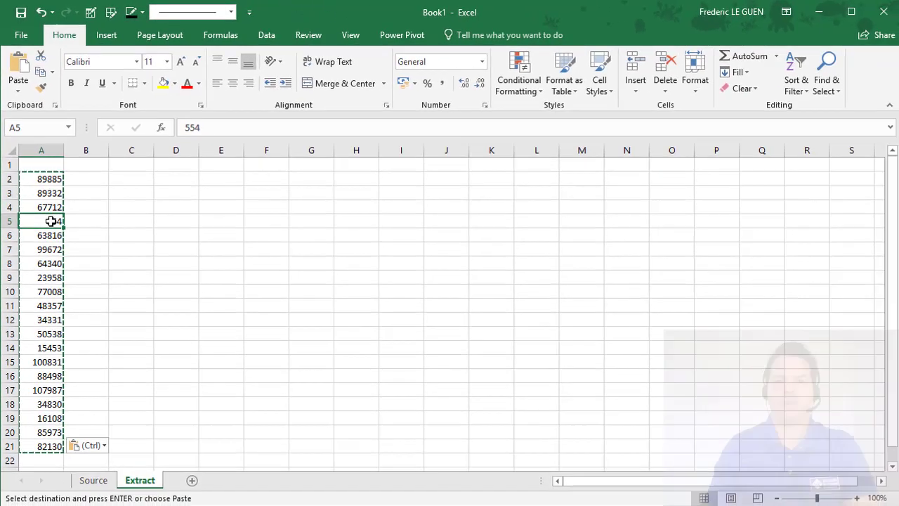
pyautogui.press('Escape')
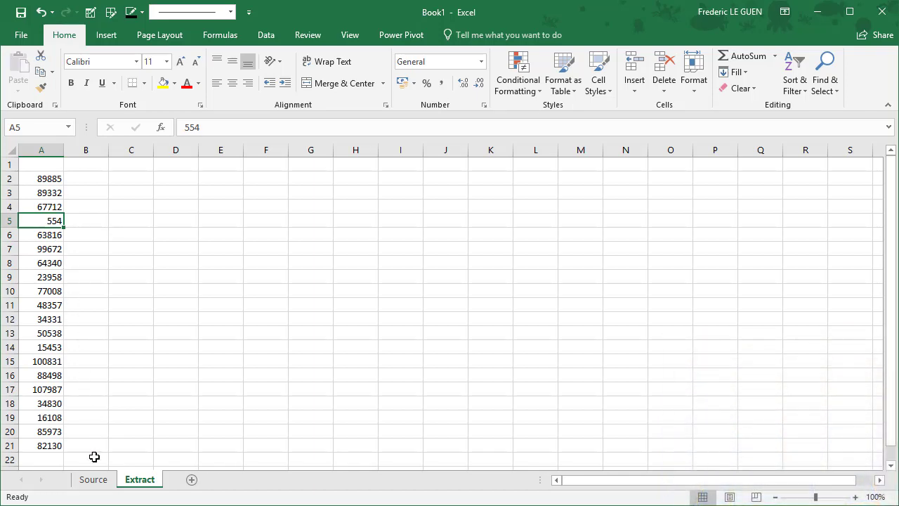
pyautogui.click(99, 484)
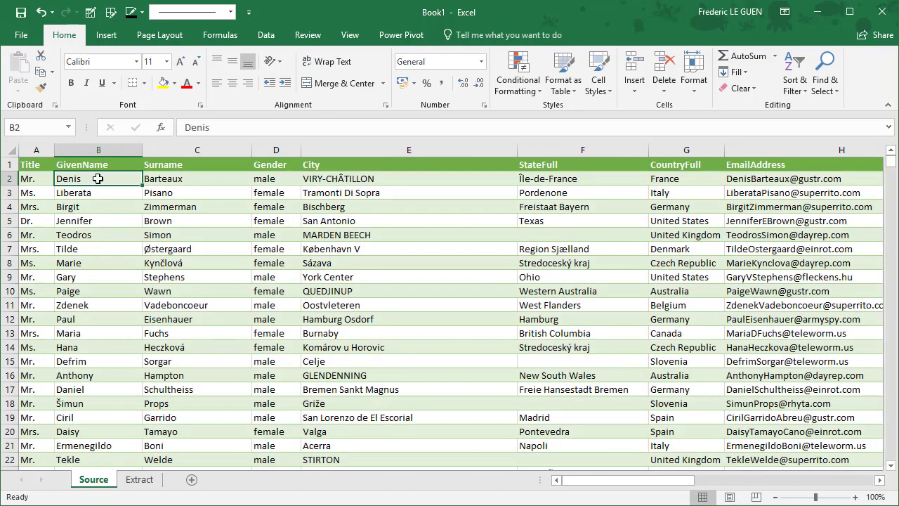
# Enter =Source!B2 in Extract cell B2 to pull the given name Denis.
pyautogui.click(139, 481)
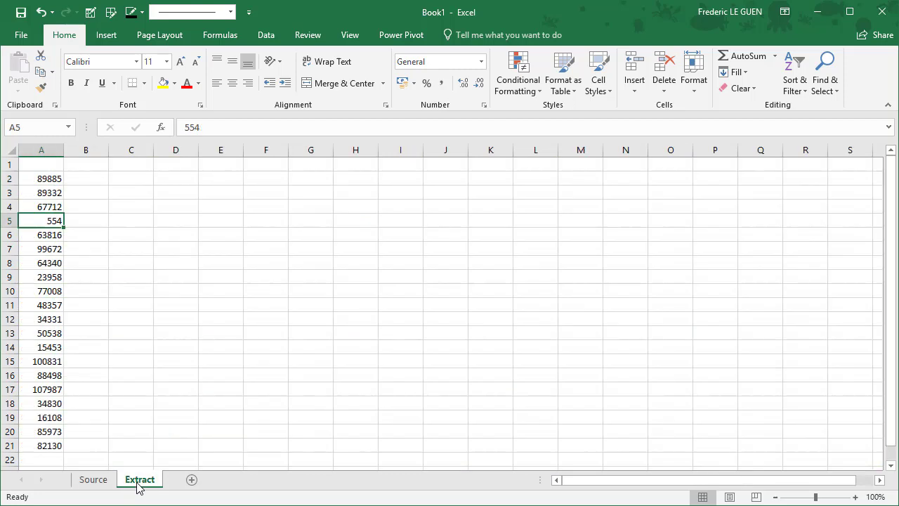
pyautogui.click(90, 179)
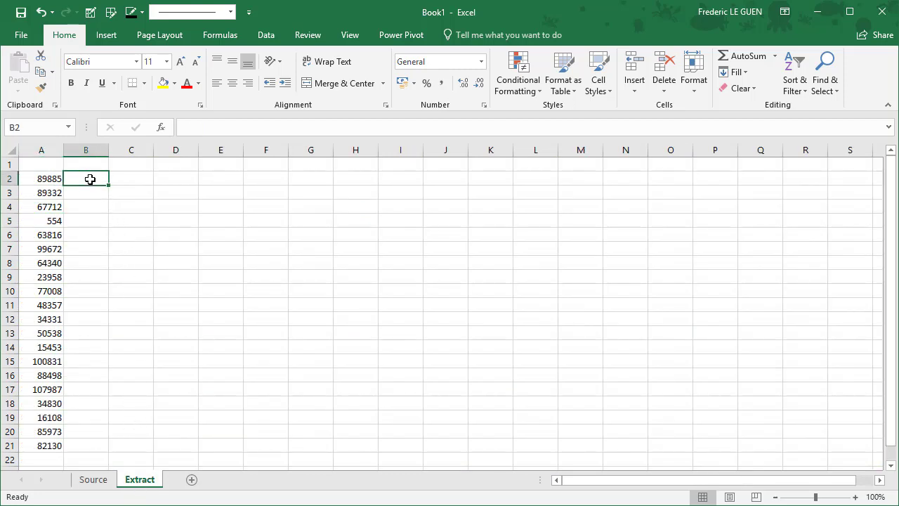
pyautogui.write('=')
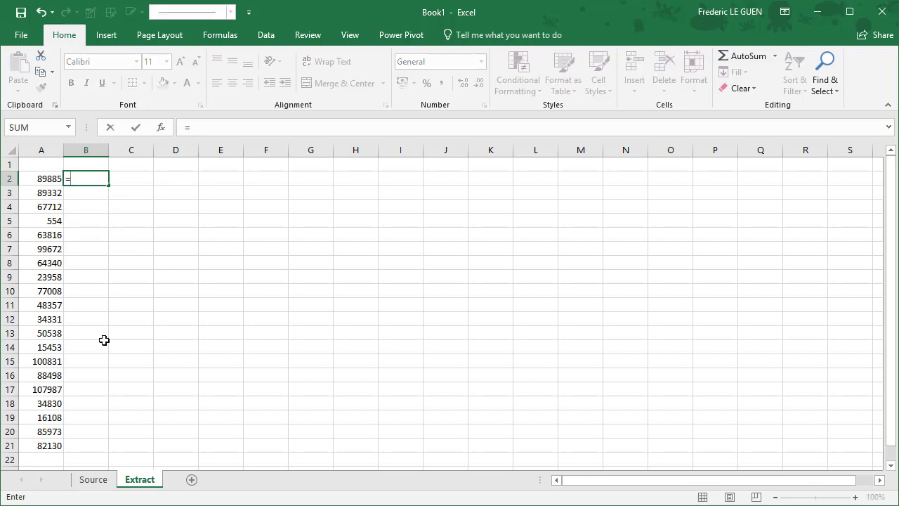
pyautogui.click(93, 480)
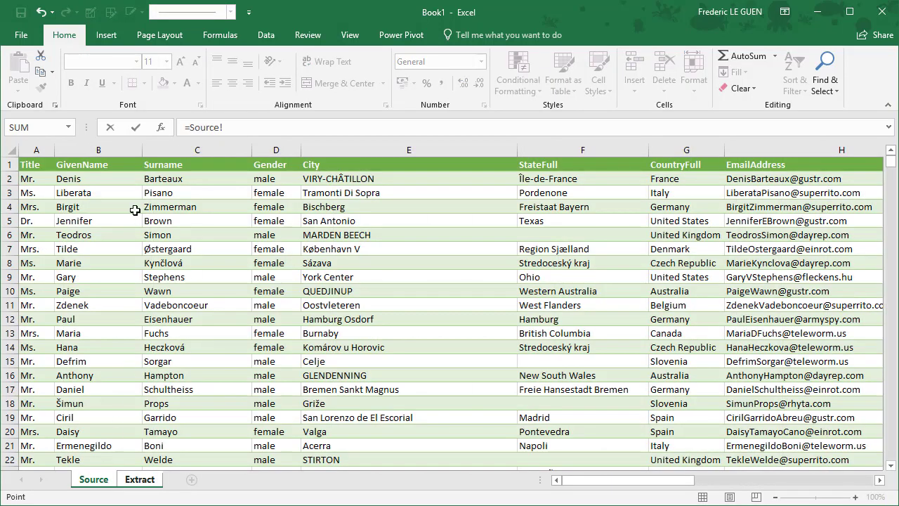
pyautogui.click(92, 178)
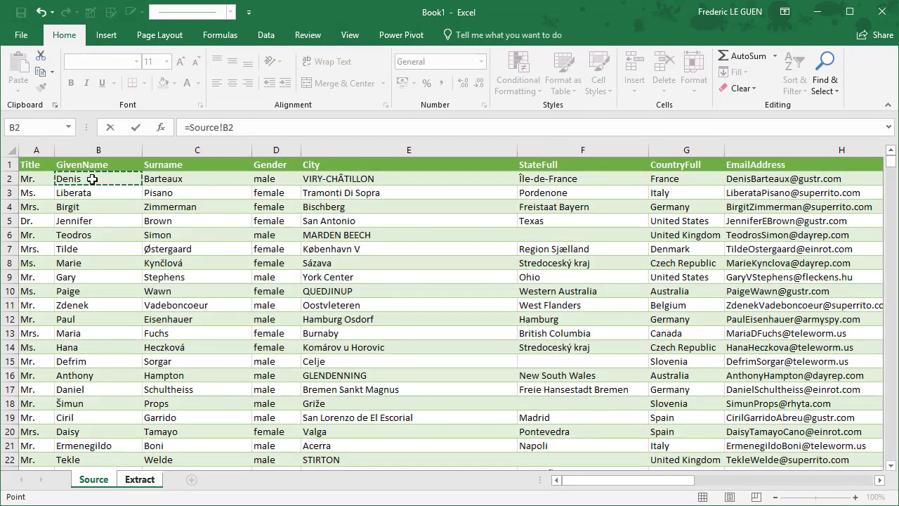
pyautogui.press('Return')
pyautogui.click(91, 180)
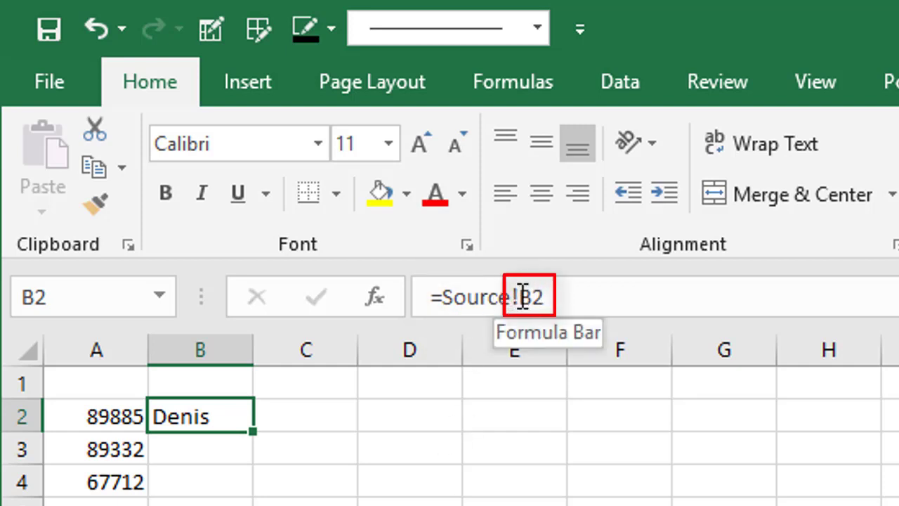
# Wrap B2's Source!B2 reference in an INDIRECT function with the address quoted.
pyautogui.click(448, 297)
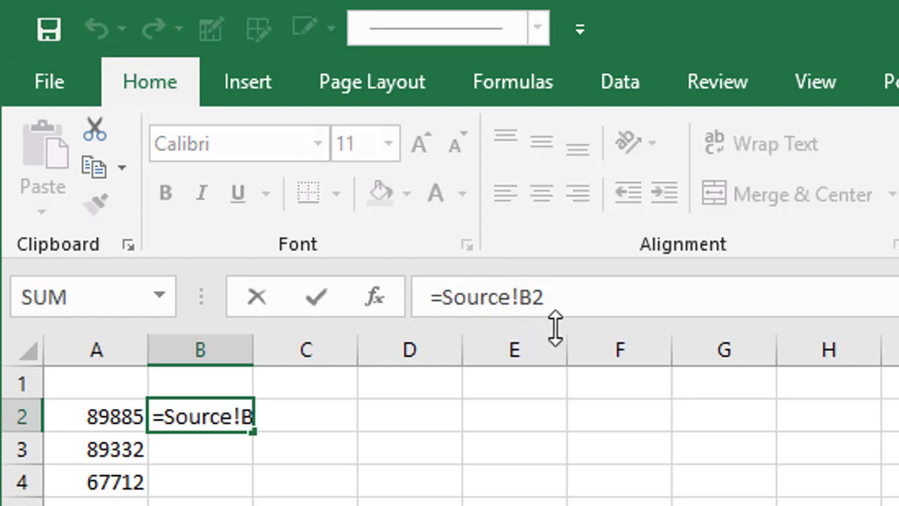
pyautogui.write('IND')
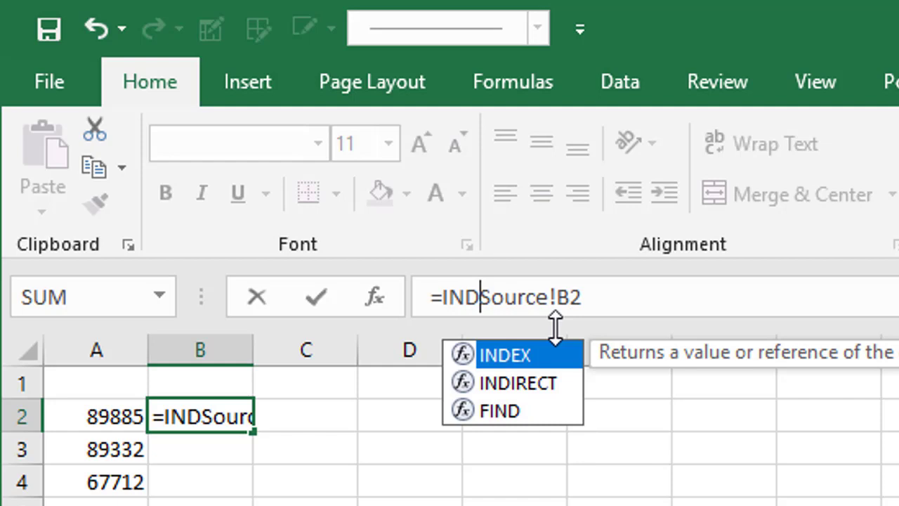
pyautogui.press('Down')
pyautogui.press('Tab')
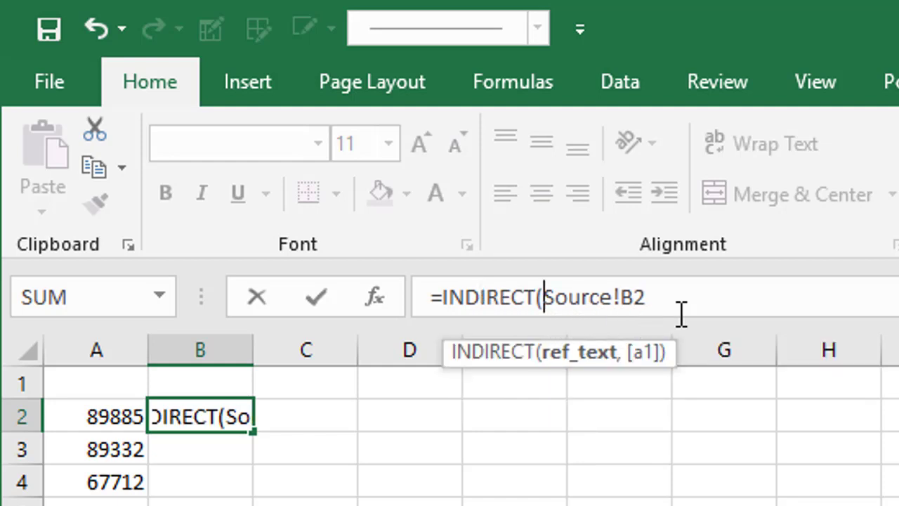
pyautogui.write('"')
pyautogui.write('"')
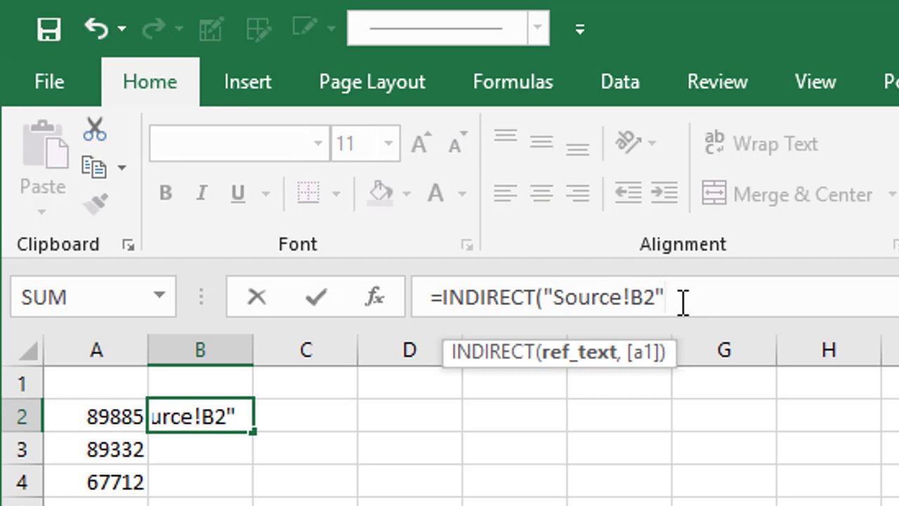
pyautogui.write(')')
pyautogui.press('Return')
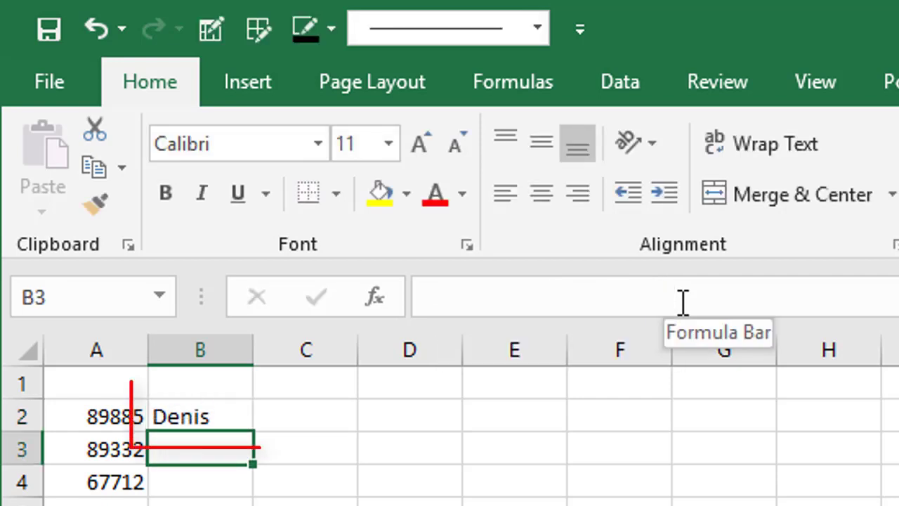
pyautogui.press('Up')
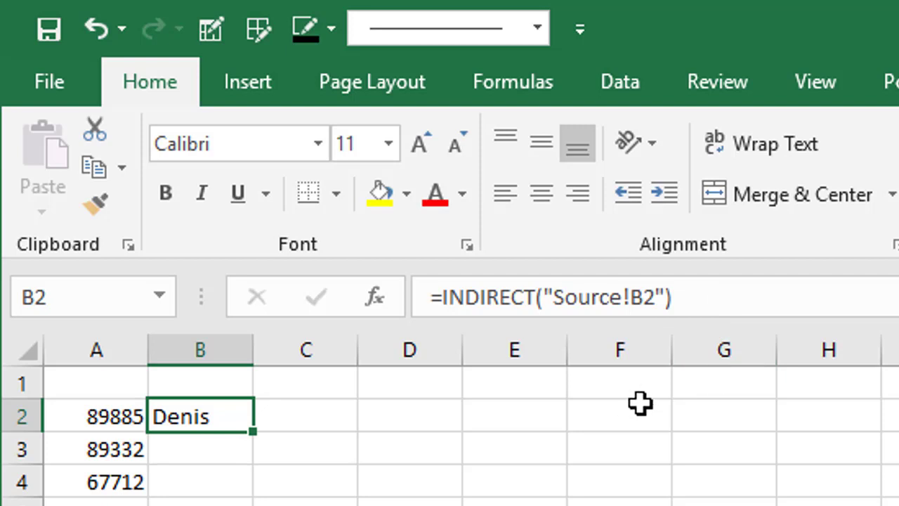
# Replace the fixed row 2 with &A2 so B2 reads =INDIRECT("Source!B"&A2).
pyautogui.click(646, 297)
pyautogui.moveTo(646, 296); pyautogui.dragTo(654, 296)
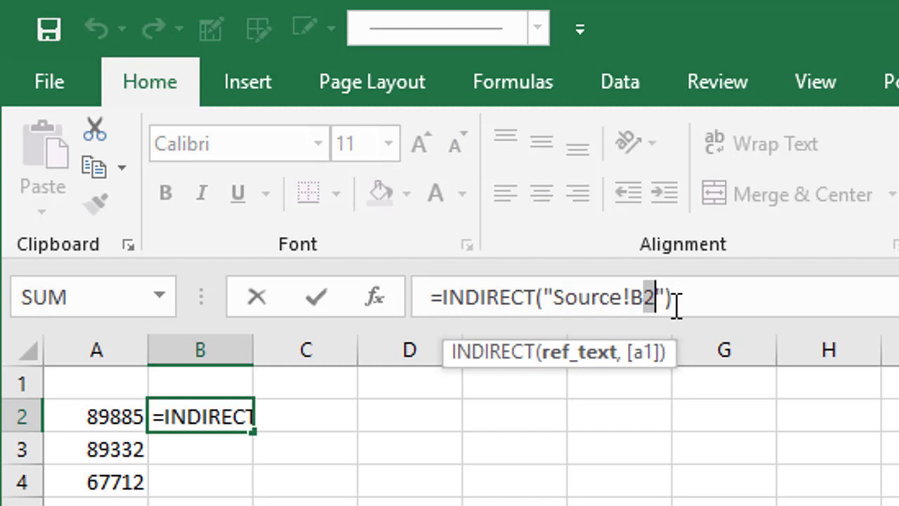
pyautogui.press('Delete')
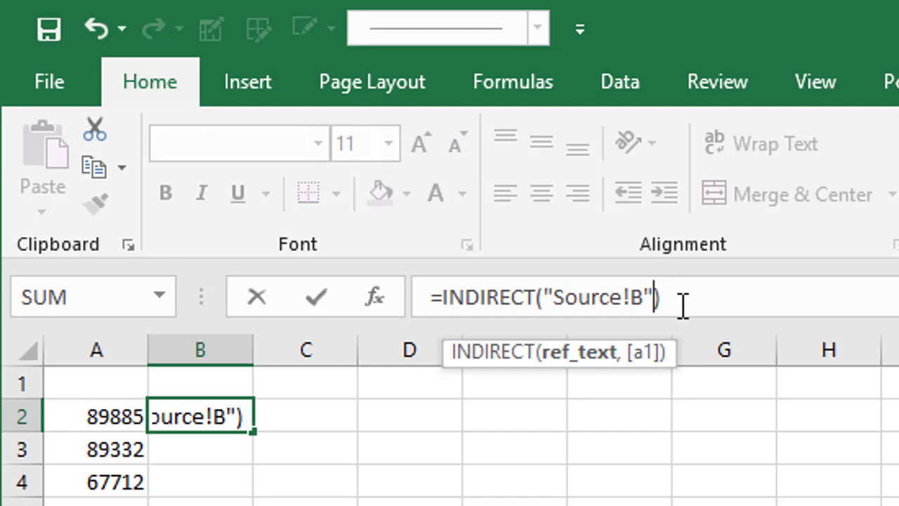
pyautogui.write('&')
pyautogui.click(95, 419)
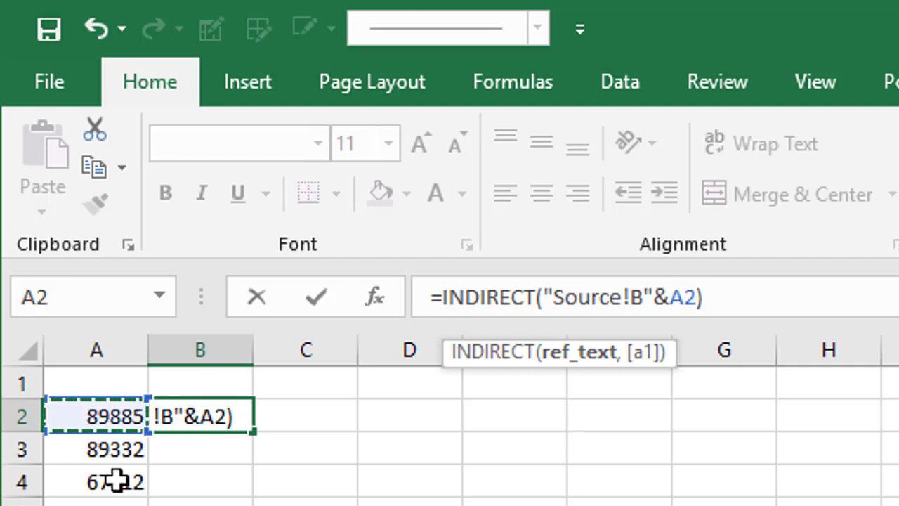
pyautogui.press('Return')
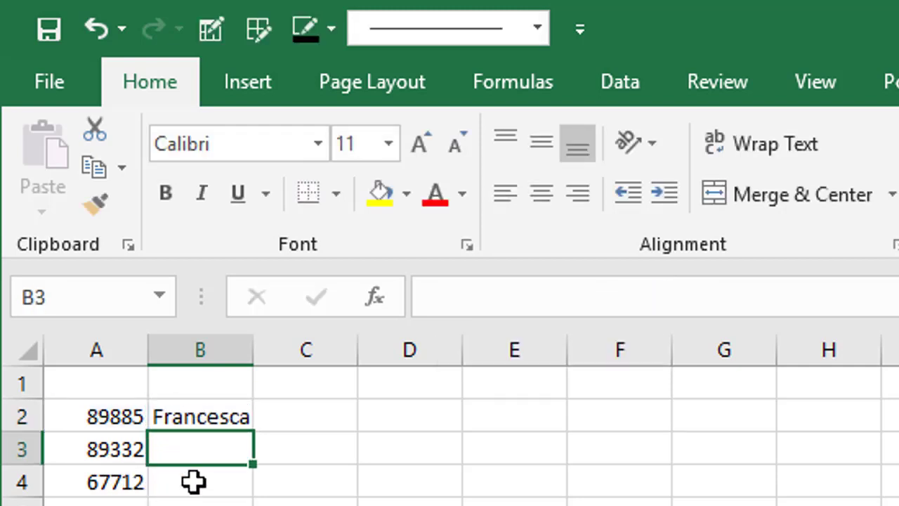
# Widen column B and fill the INDIRECT given-name formula down to B21.
pyautogui.click(209, 419)
pyautogui.moveTo(253, 357); pyautogui.dragTo(282, 356)
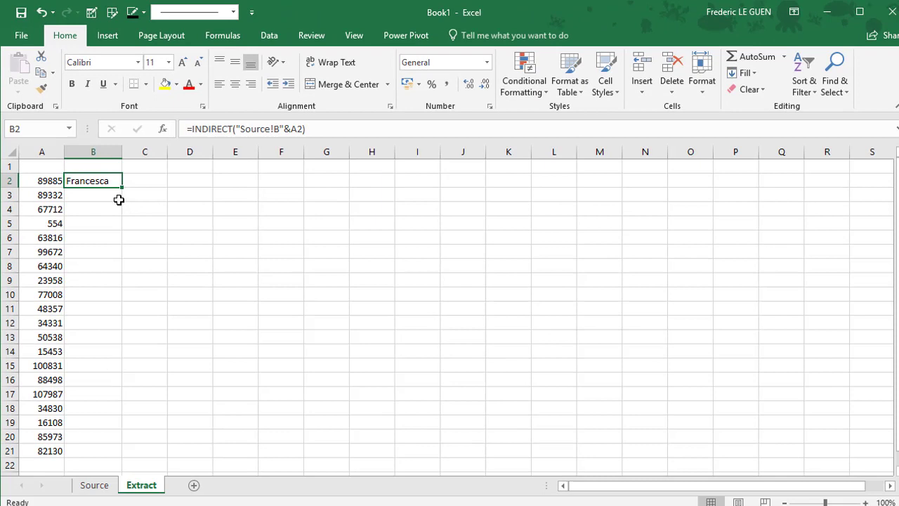
pyautogui.moveTo(121, 185); pyautogui.dragTo(118, 419)
pyautogui.moveTo(115, 449); pyautogui.dragTo(115, 448)
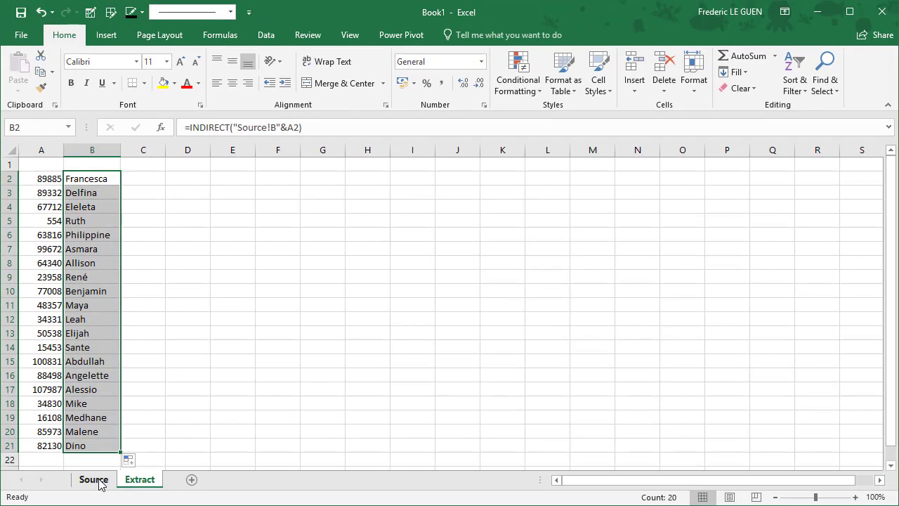
# Go to cell B554 on the Source sheet to confirm the name Ruth.
pyautogui.click(93, 479)
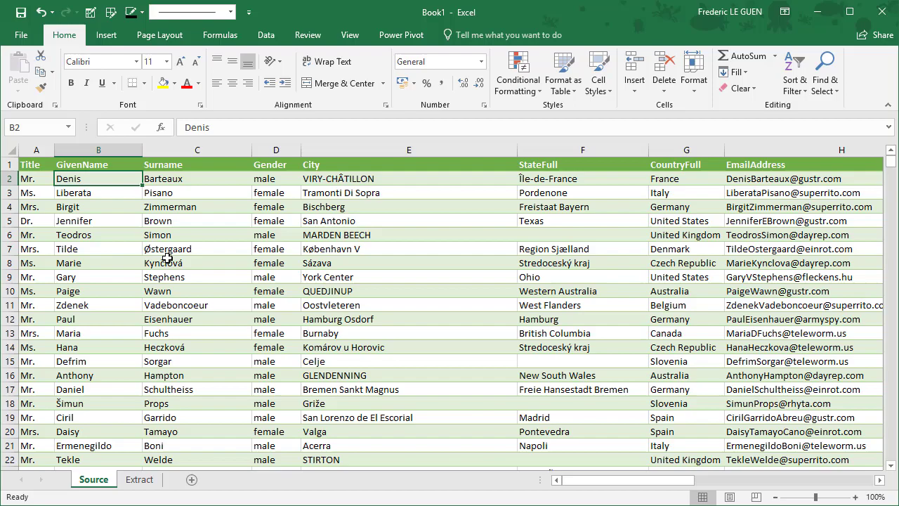
pyautogui.press('F5')
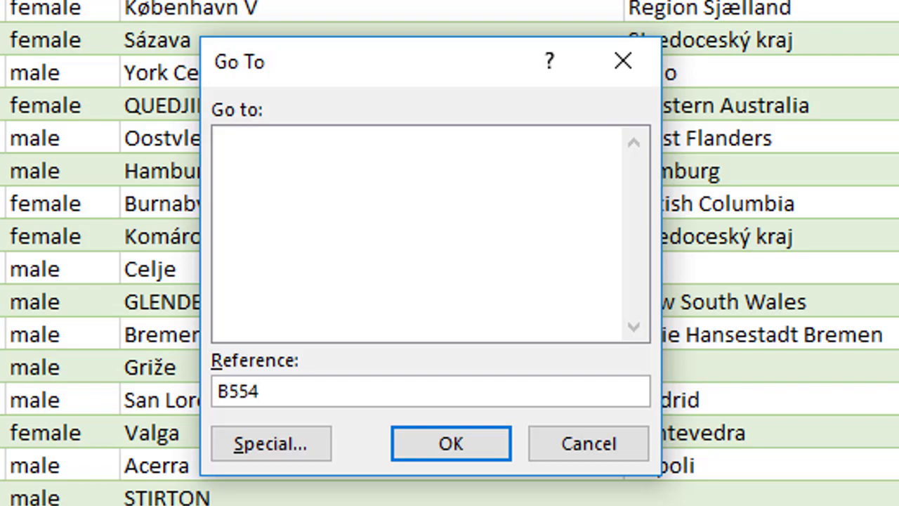
pyautogui.click(418, 441)
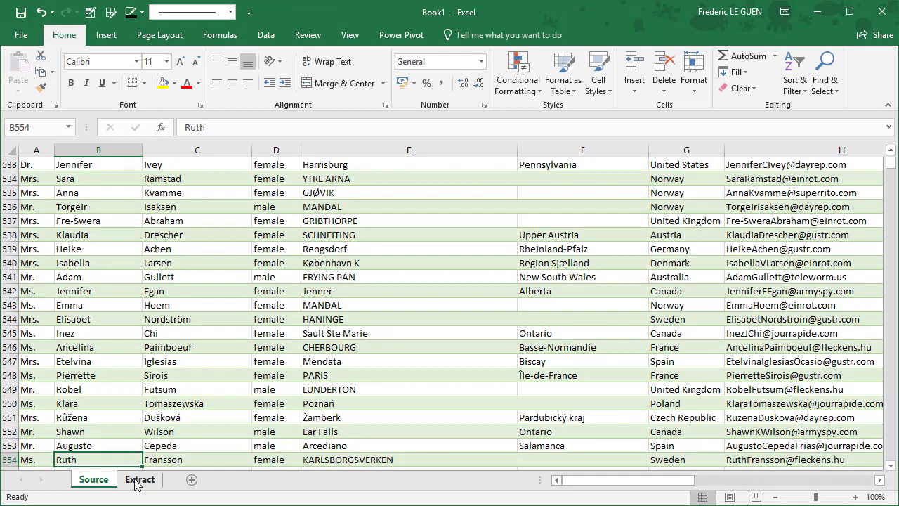
# Reselect B2 on Extract and return the Source sheet to the top of its data.
pyautogui.click(138, 481)
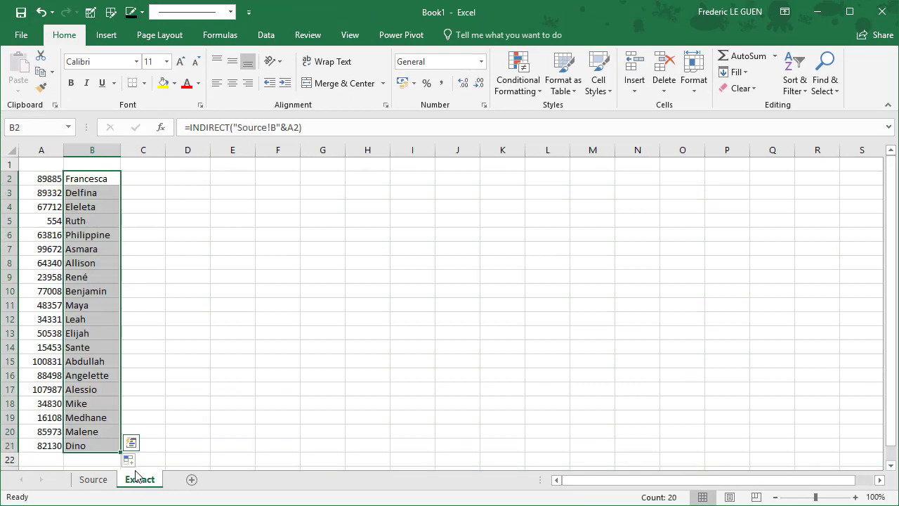
pyautogui.click(105, 182)
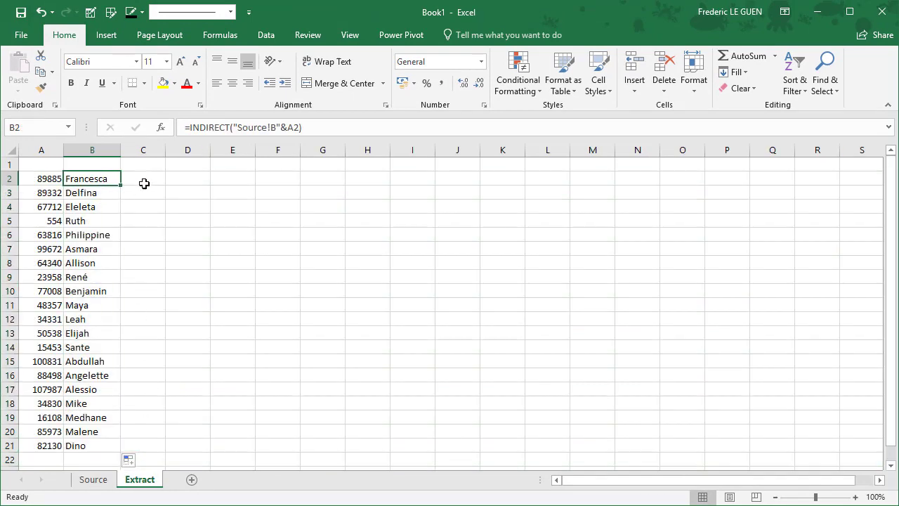
pyautogui.click(99, 483)
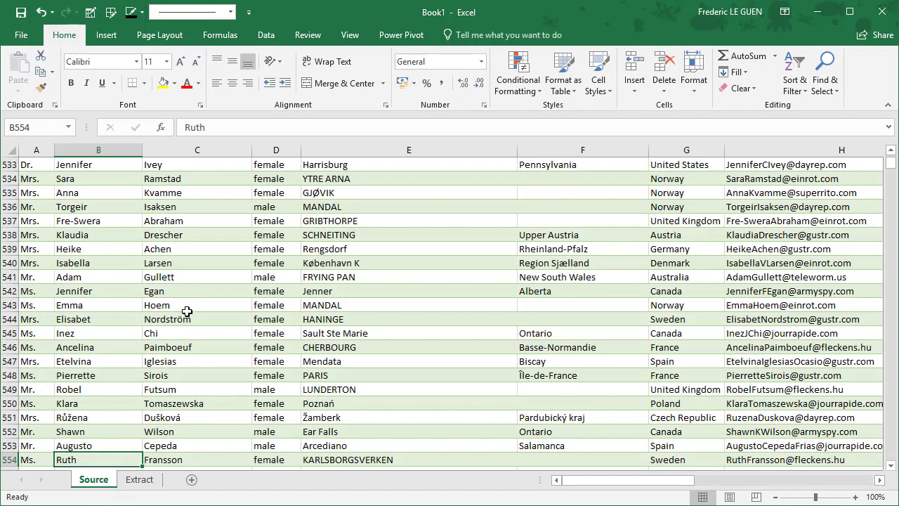
pyautogui.hotkey('ctrl', 'Up')
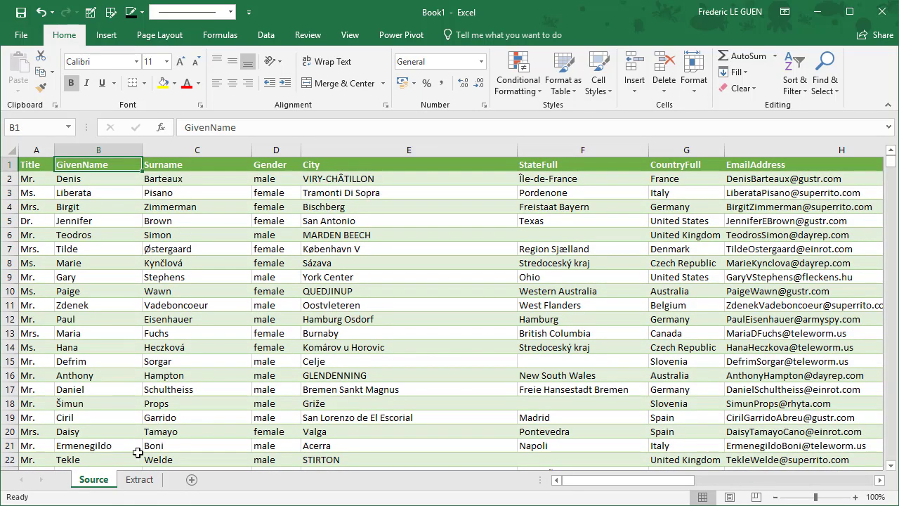
# Copy B2's formula into C2, inspect the #REF! result, and clear C2.
pyautogui.click(139, 481)
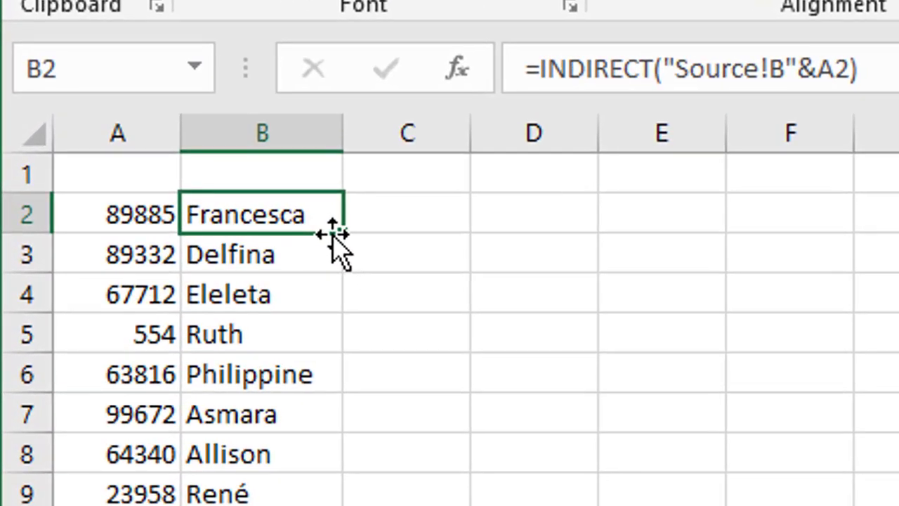
pyautogui.moveTo(344, 234); pyautogui.dragTo(428, 231)
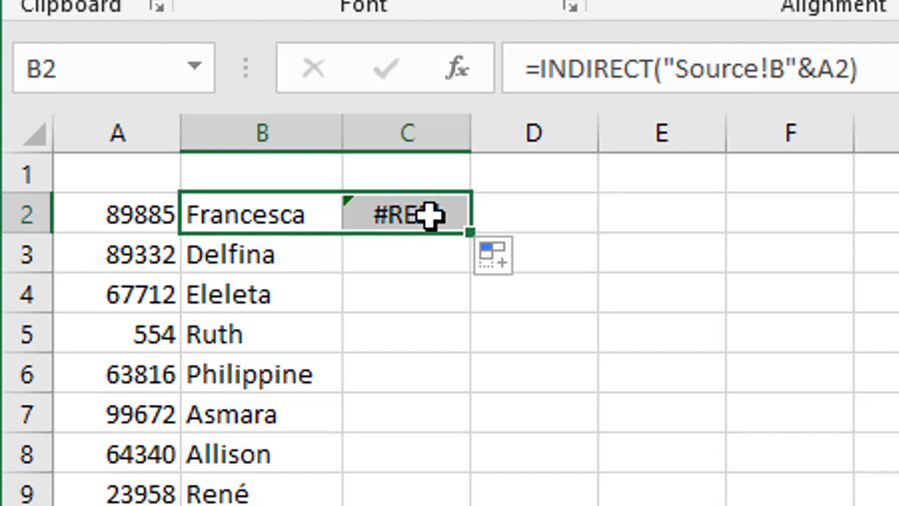
pyautogui.click(428, 216)
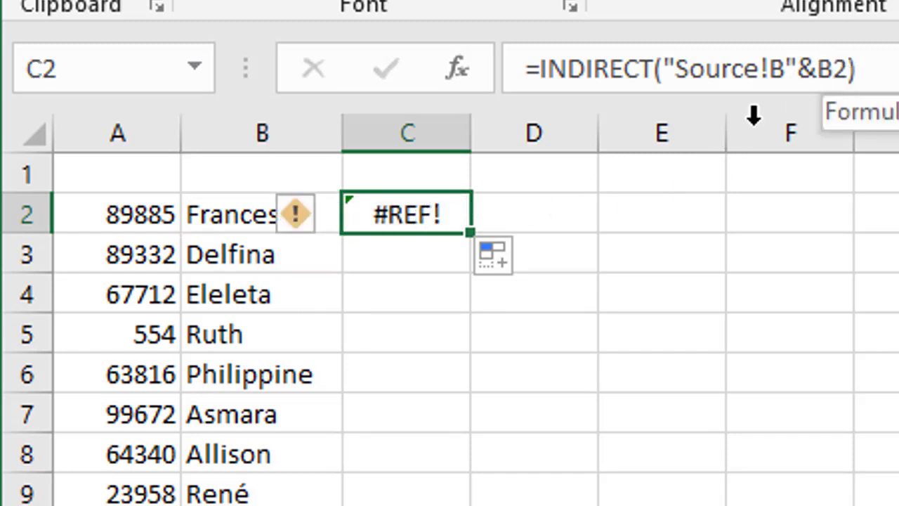
pyautogui.press('Delete')
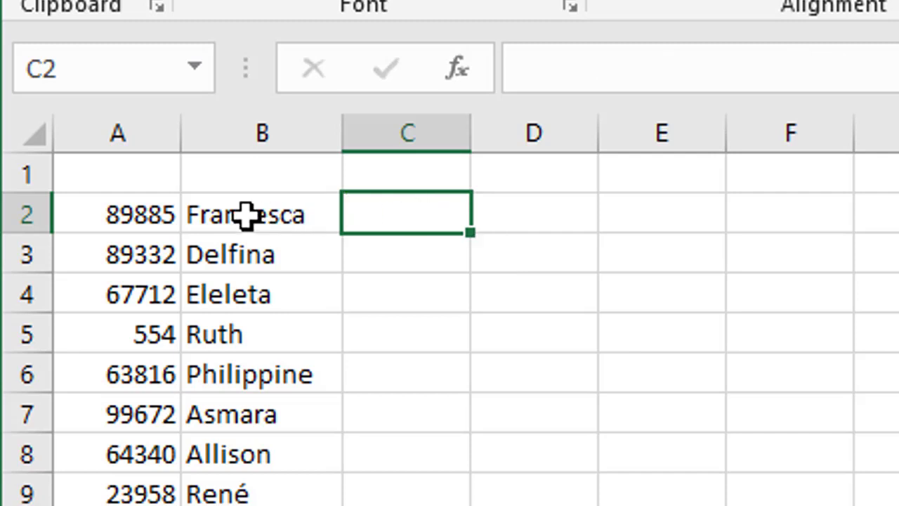
# Change B2's A2 reference to $A2, giving =INDIRECT("Source!B"&$A2).
pyautogui.click(245, 218)
pyautogui.click(833, 85)
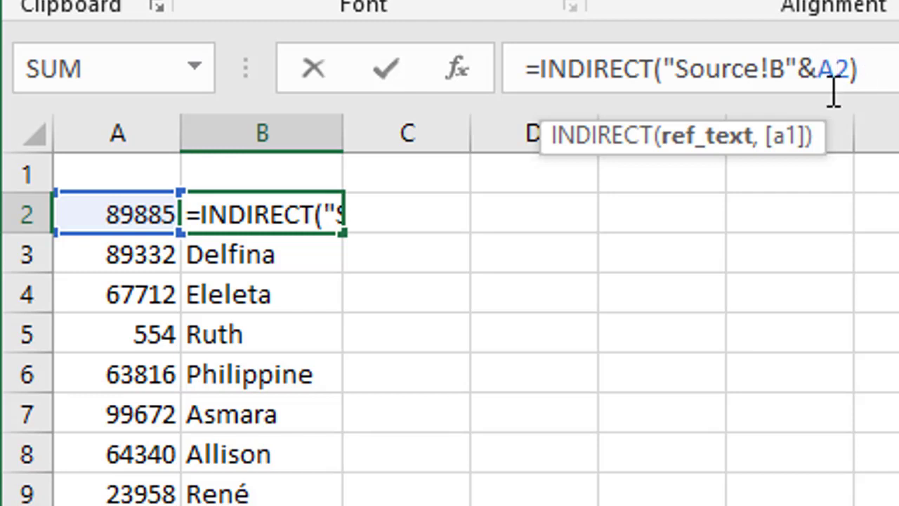
pyautogui.press('F4')
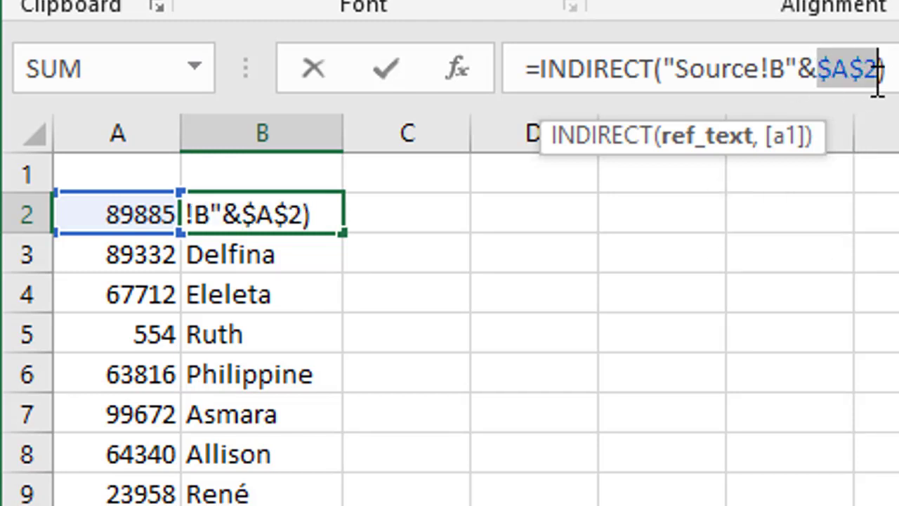
pyautogui.press('F4')
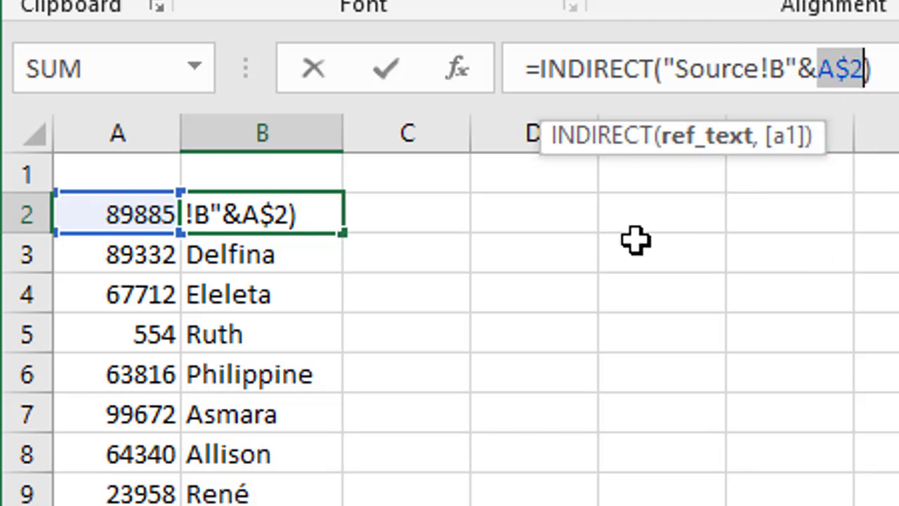
pyautogui.press('F4')
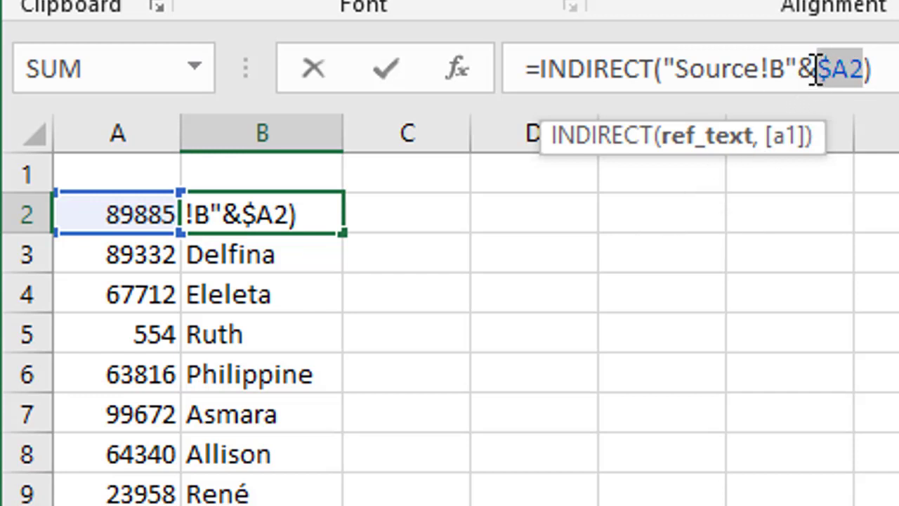
pyautogui.press('Return')
pyautogui.click(316, 215)
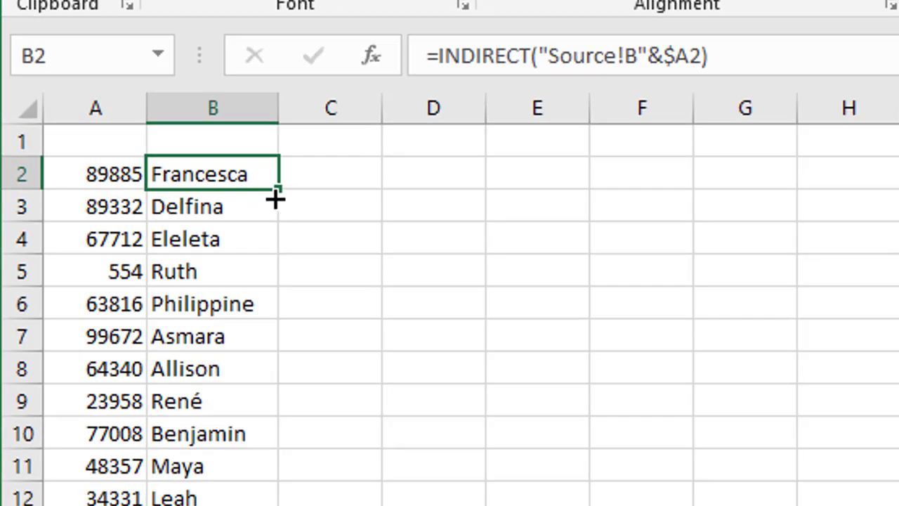
# Refill column B with the updated formula and copy B2 across into C2.
pyautogui.moveTo(278, 190); pyautogui.dragTo(240, 505)
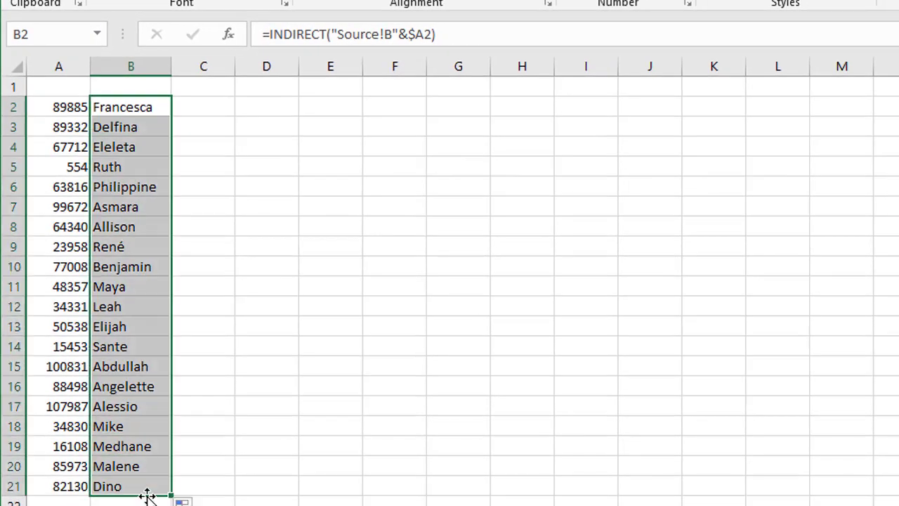
pyautogui.click(152, 111)
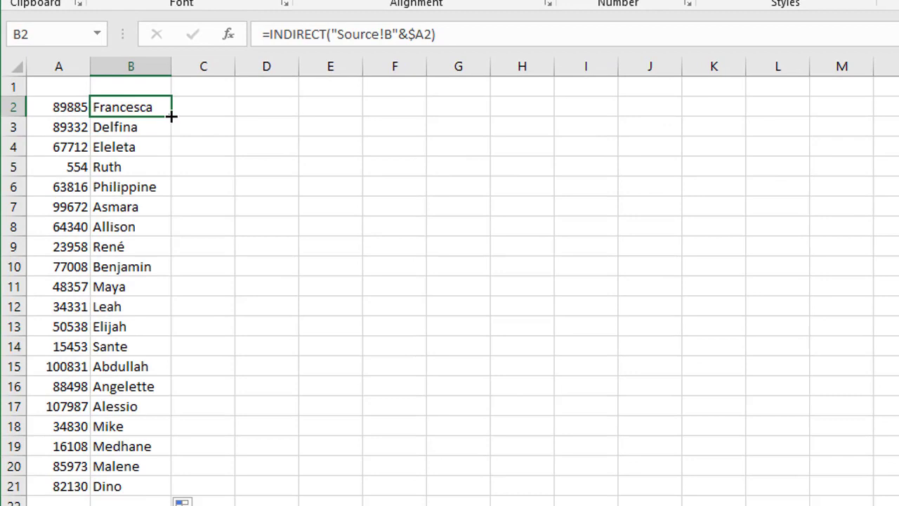
pyautogui.moveTo(172, 117); pyautogui.dragTo(218, 118)
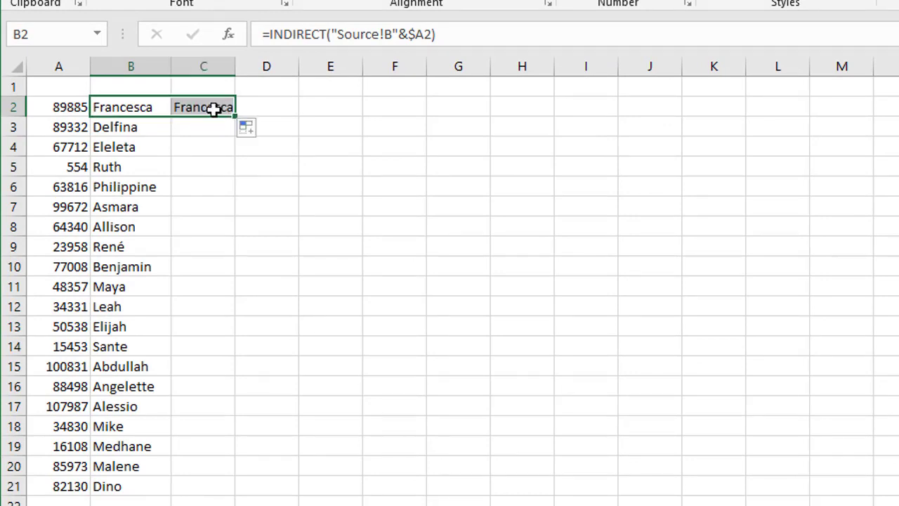
# Change C2 to =INDIRECT("Source!C"&$A2) and fill the surnames down to C21.
pyautogui.click(214, 108)
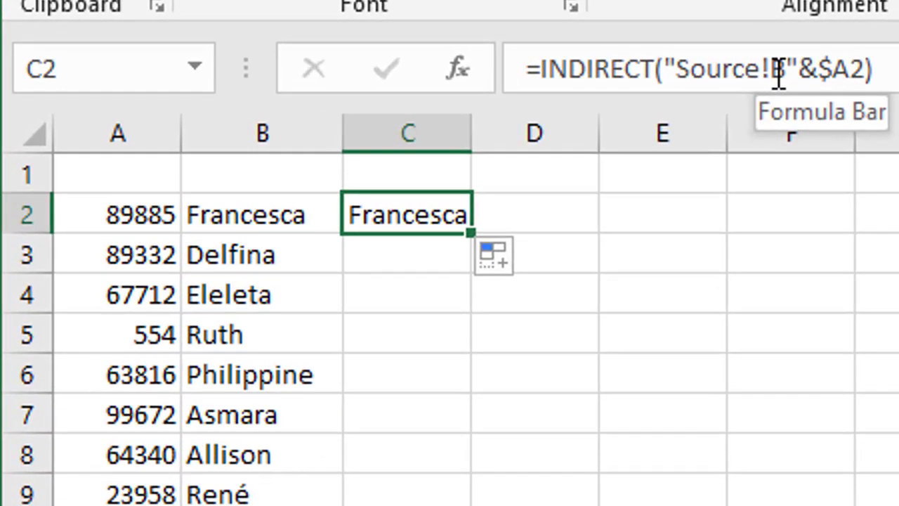
pyautogui.click(389, 37)
pyautogui.doubleClick(778, 73)
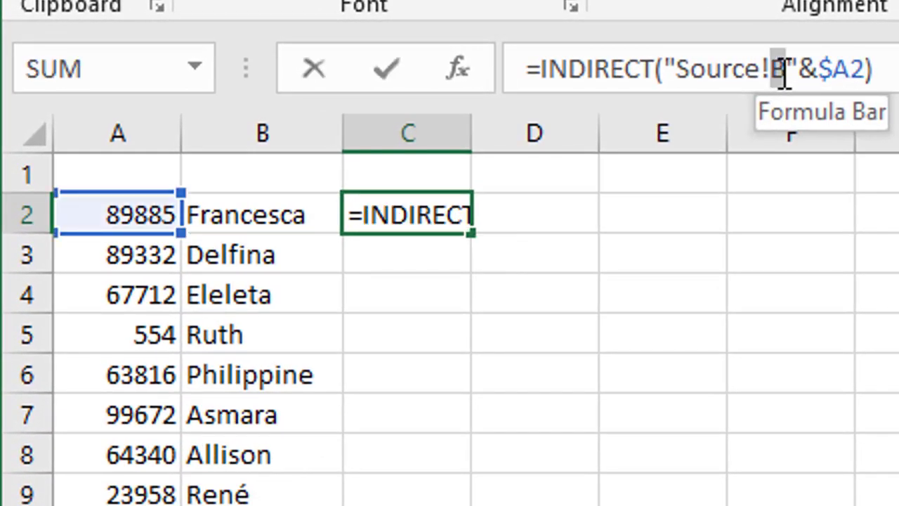
pyautogui.write('C')
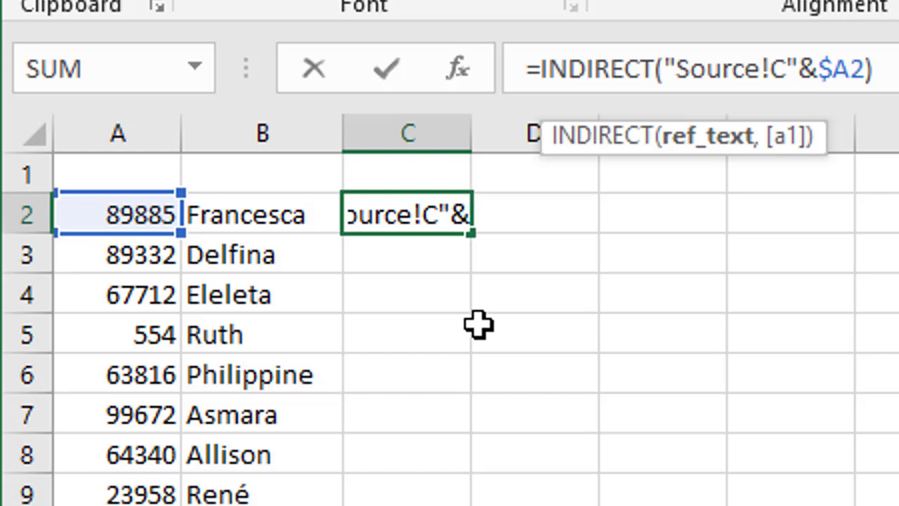
pyautogui.press('Return')
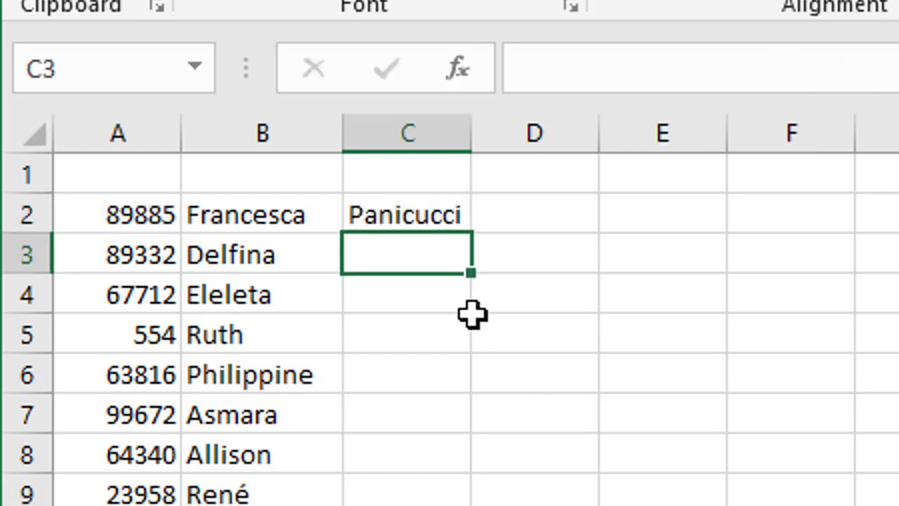
pyautogui.click(432, 214)
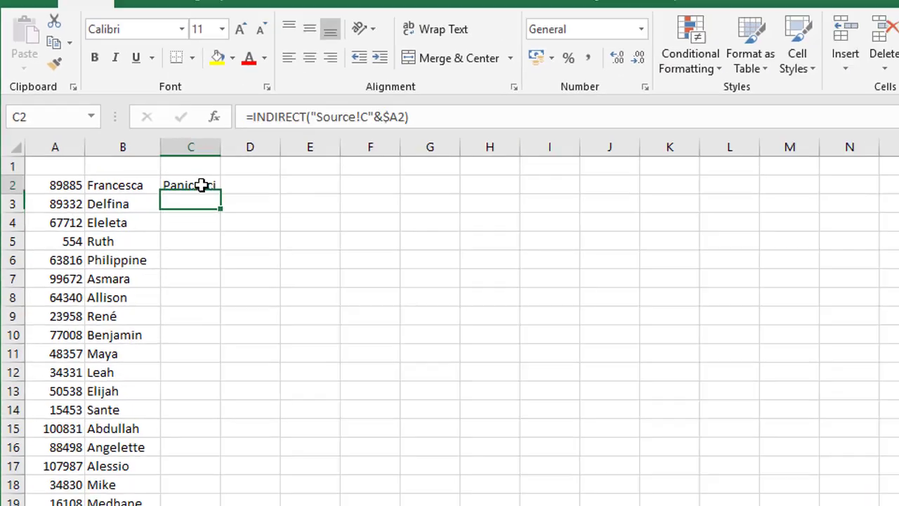
pyautogui.moveTo(221, 194); pyautogui.dragTo(210, 505)
pyautogui.moveTo(157, 450); pyautogui.dragTo(157, 453)
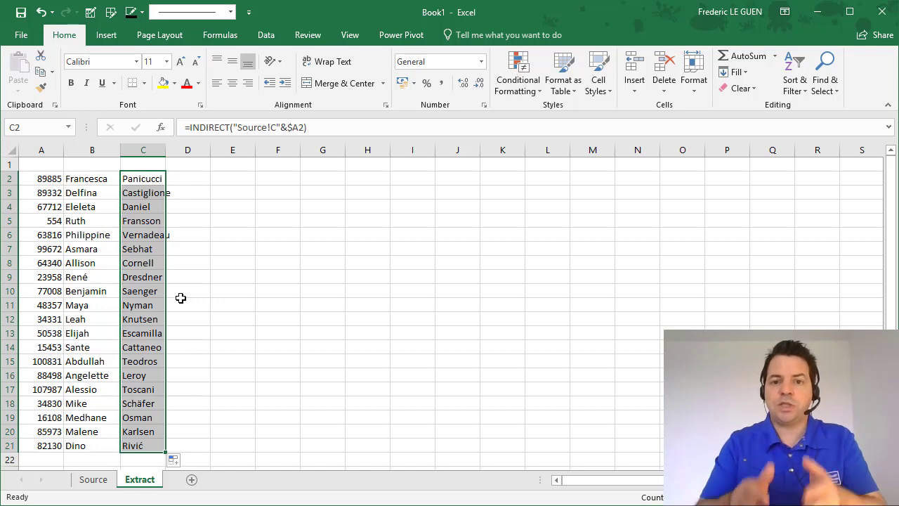
pyautogui.click(98, 479)
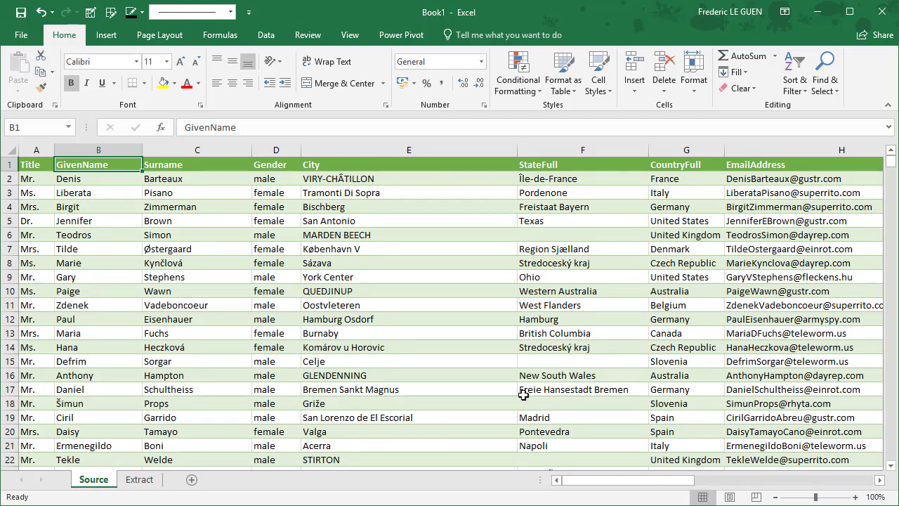
pyautogui.moveTo(566, 480); pyautogui.dragTo(688, 478)
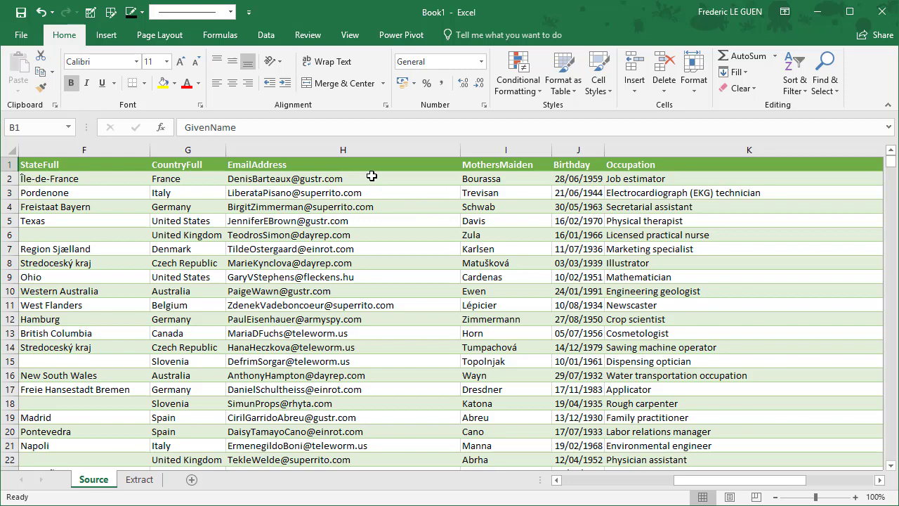
pyautogui.moveTo(676, 482); pyautogui.dragTo(555, 484)
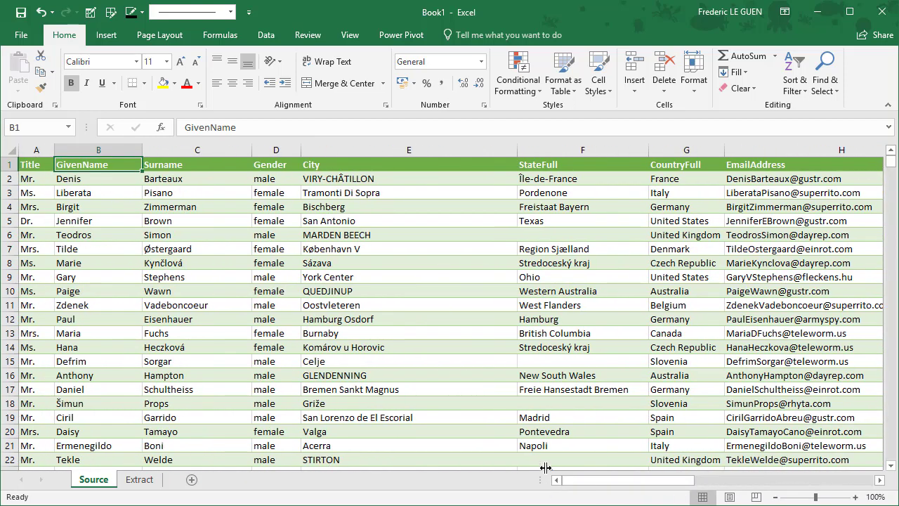
pyautogui.click(146, 484)
# Copy C2's formula across to G2, point D2 at Source column E for the city, and widen column D.
pyautogui.click(163, 180)
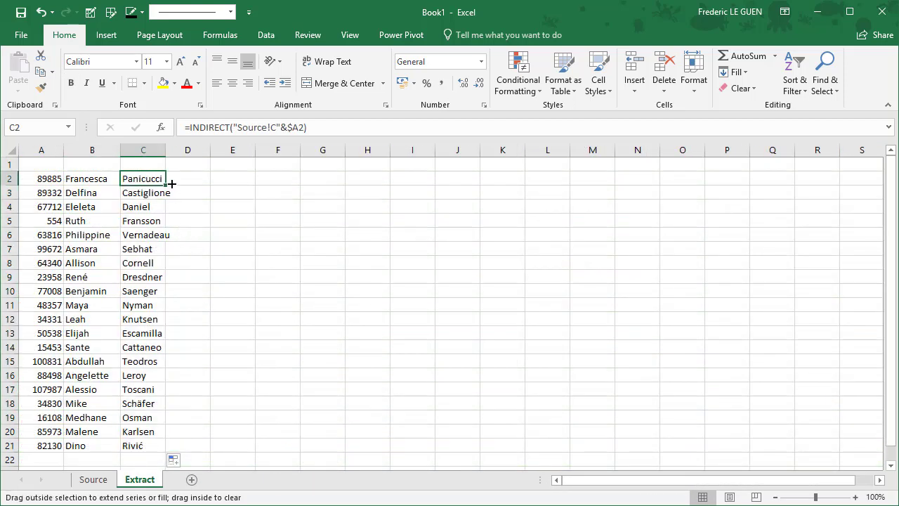
pyautogui.moveTo(331, 193); pyautogui.dragTo(331, 193)
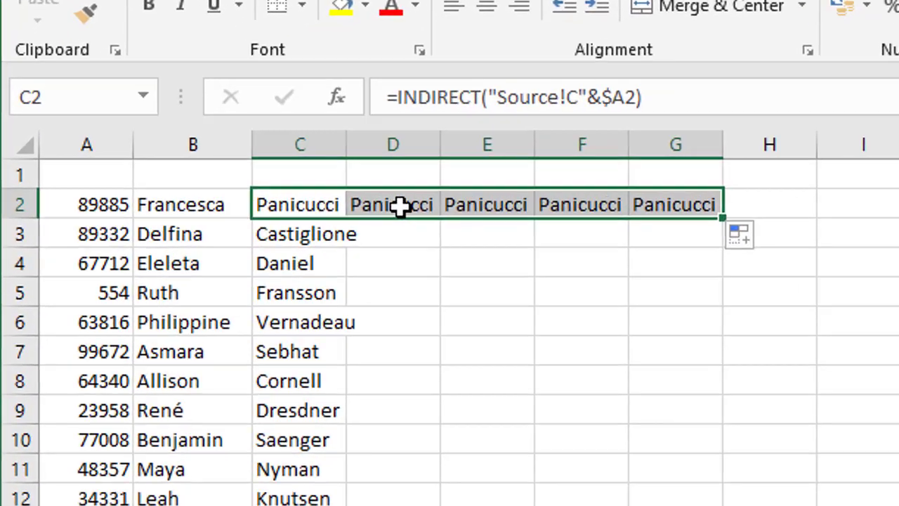
pyautogui.click(190, 179)
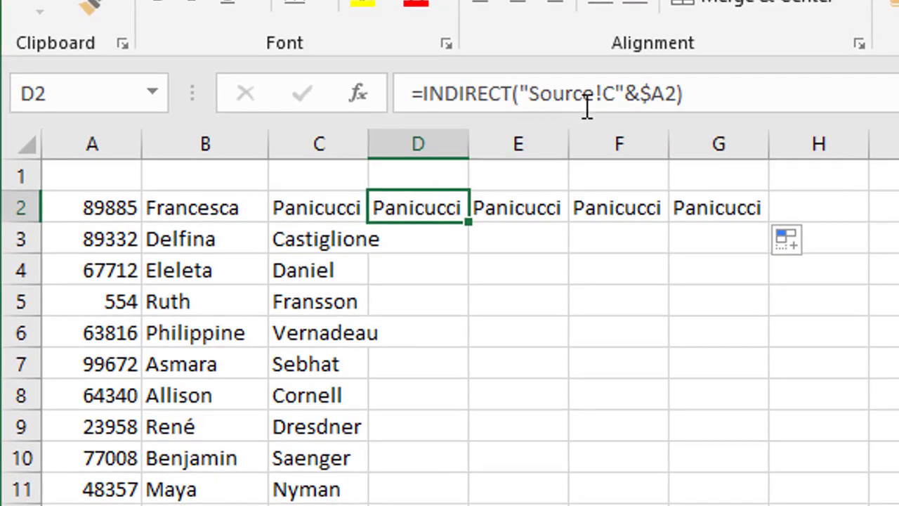
pyautogui.doubleClick(610, 106)
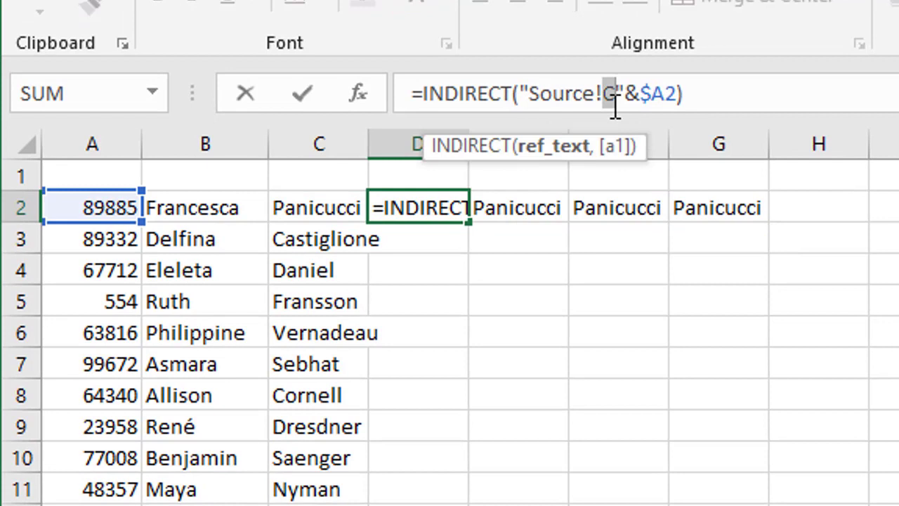
pyautogui.write('E')
pyautogui.press('Return')
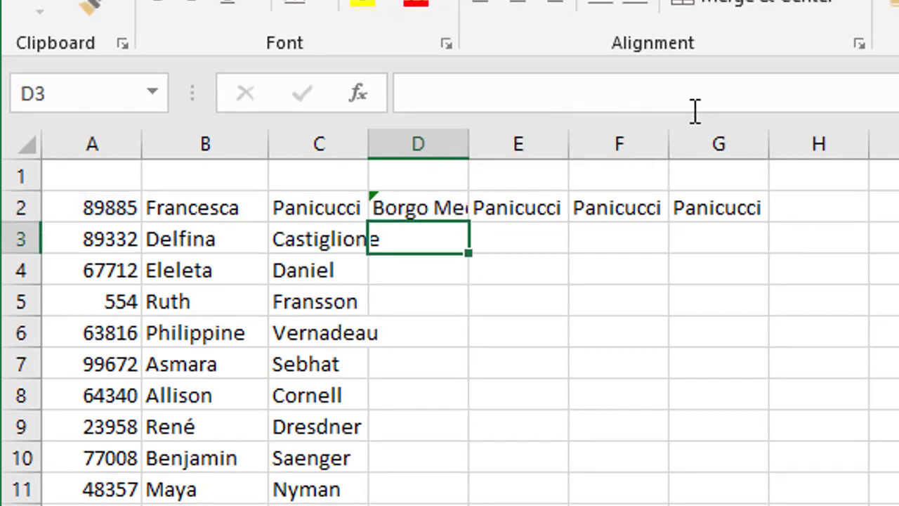
pyautogui.moveTo(475, 145); pyautogui.dragTo(597, 140)
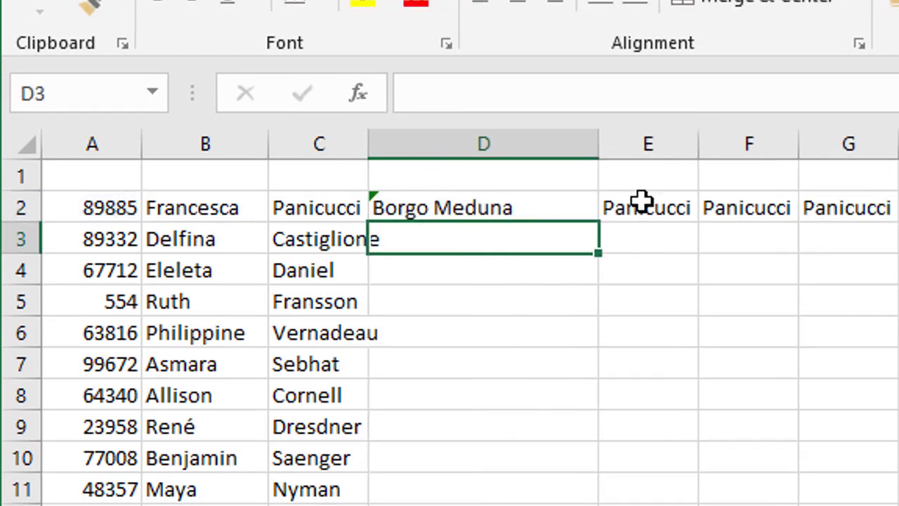
# Change E2's source column to G so it shows the country, Italy.
pyautogui.click(636, 206)
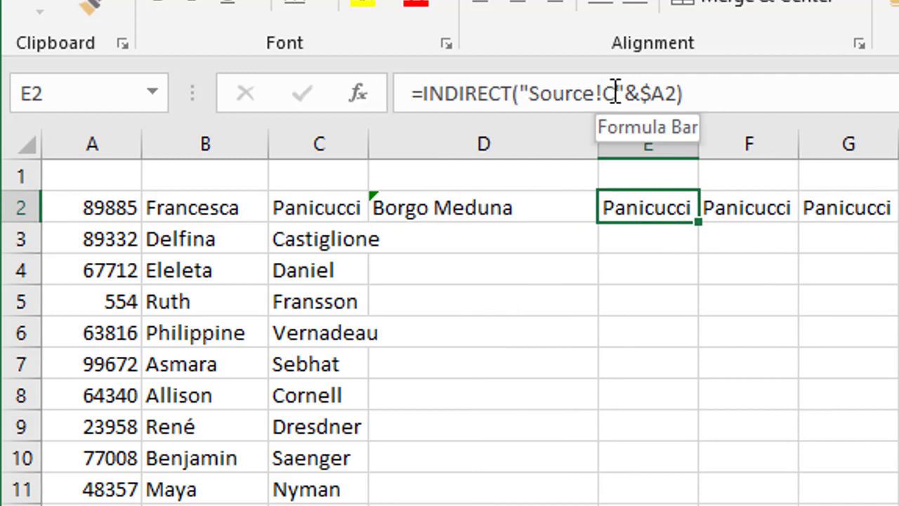
pyautogui.click(614, 92)
pyautogui.doubleClick(611, 93)
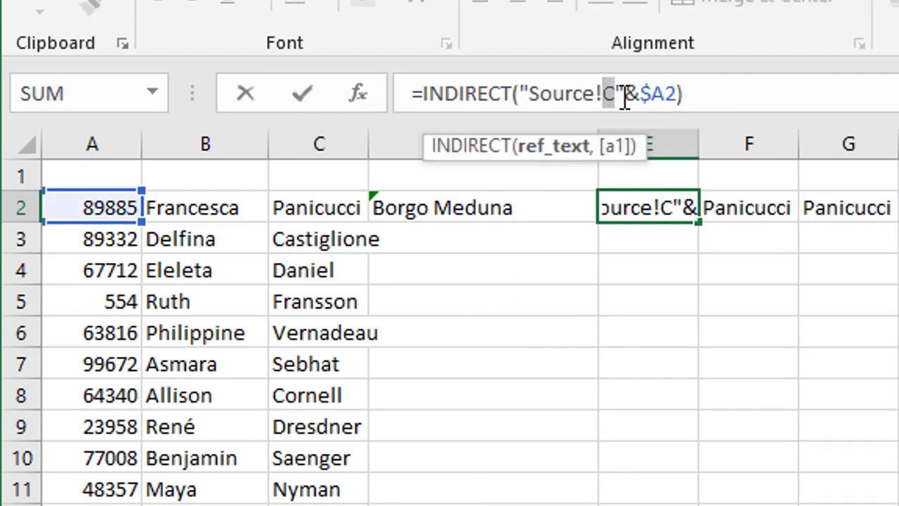
pyautogui.write('G')
pyautogui.press('Return')
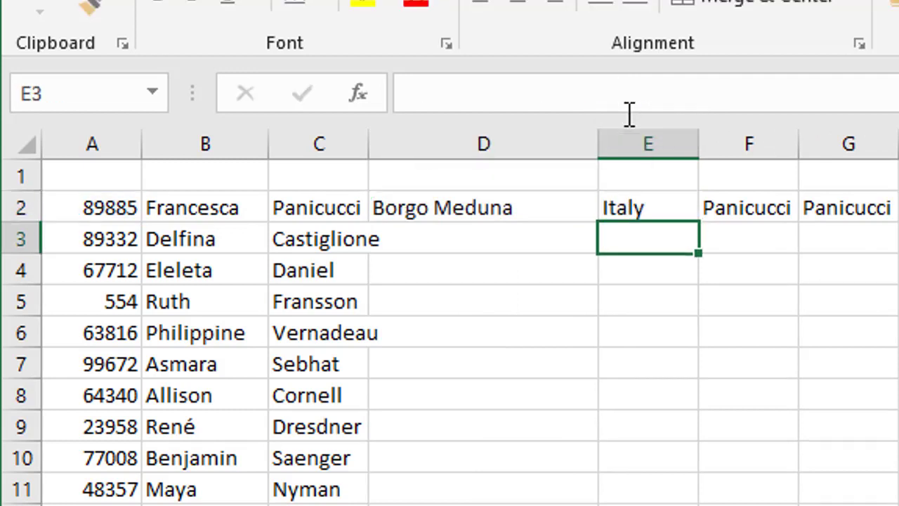
# Point F2 at Source column H for the e-mail address and widen column F.
pyautogui.click(738, 207)
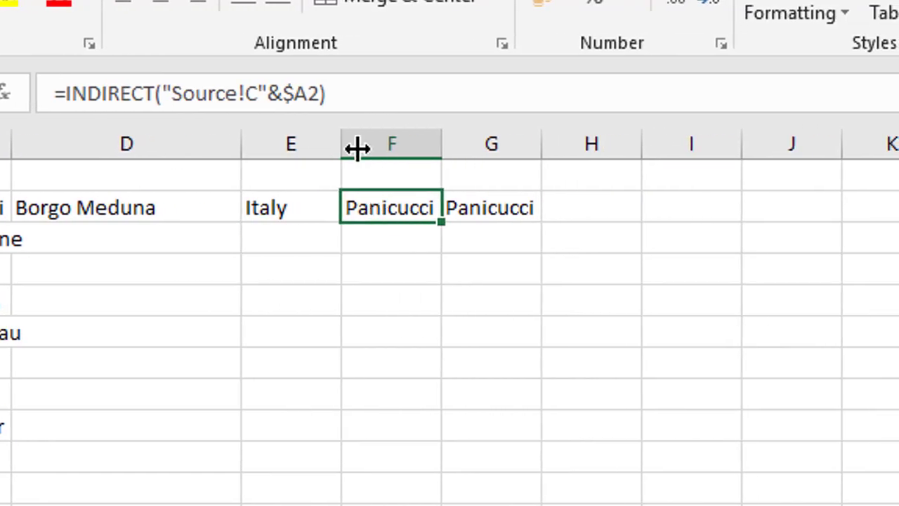
pyautogui.doubleClick(259, 94)
pyautogui.write('H')
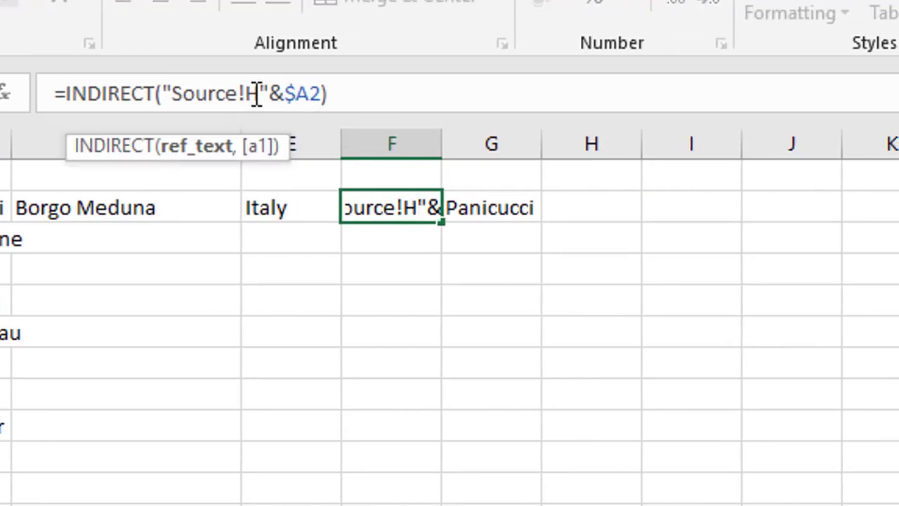
pyautogui.press('Return')
pyautogui.moveTo(450, 152); pyautogui.dragTo(654, 149)
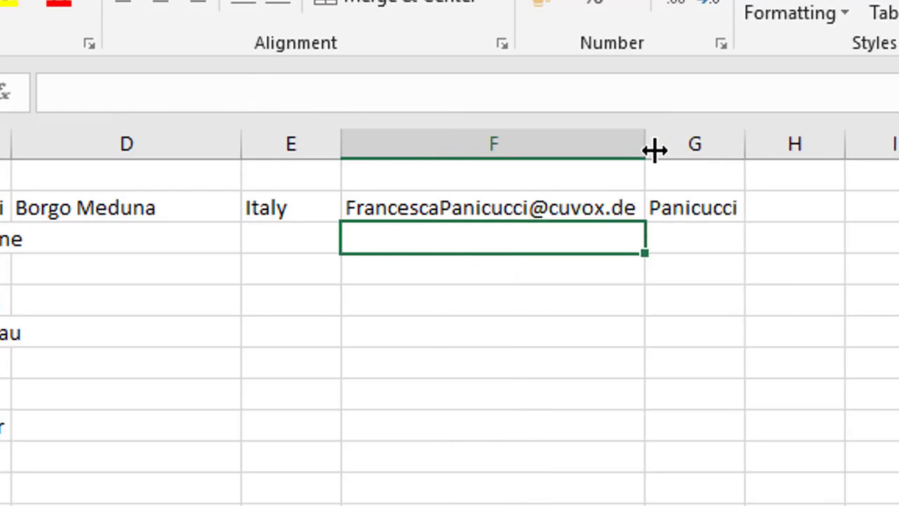
# Change G2's source column to L to pull the company Plan Smart Partner.
pyautogui.click(670, 212)
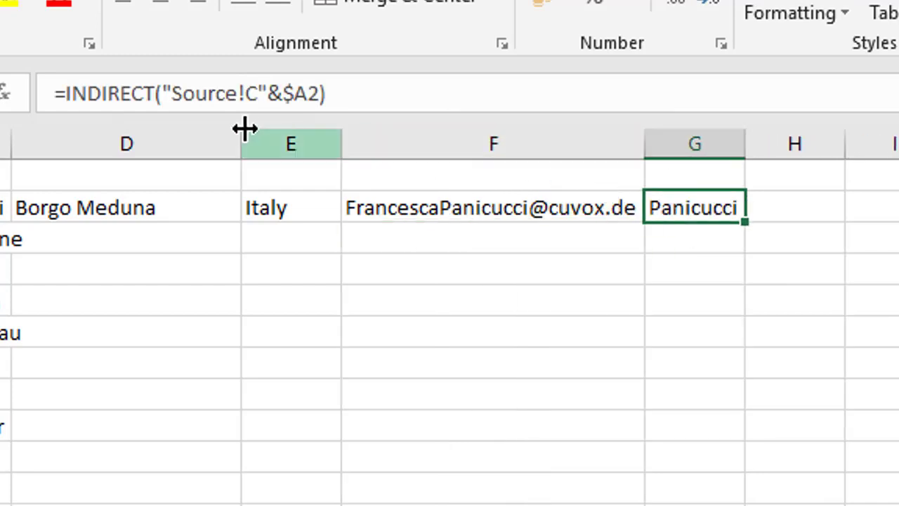
pyautogui.click(249, 94)
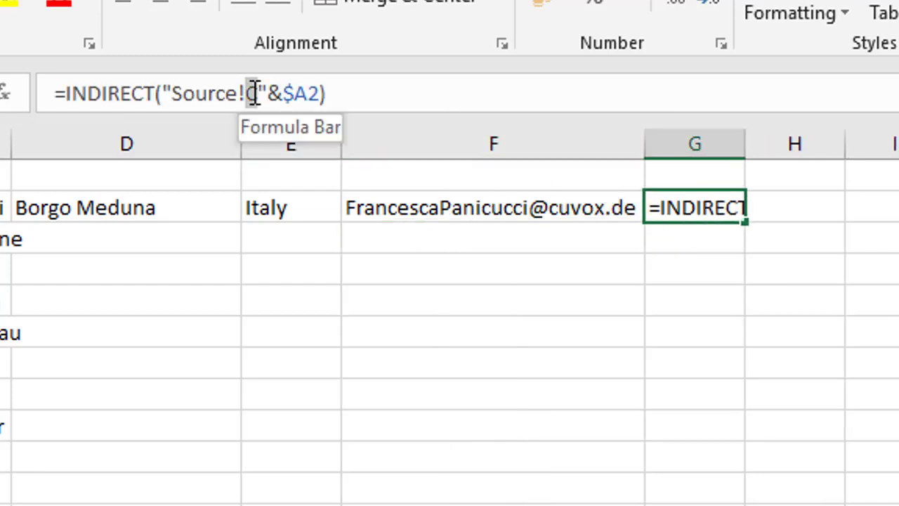
pyautogui.press('BackSpace')
pyautogui.write('L')
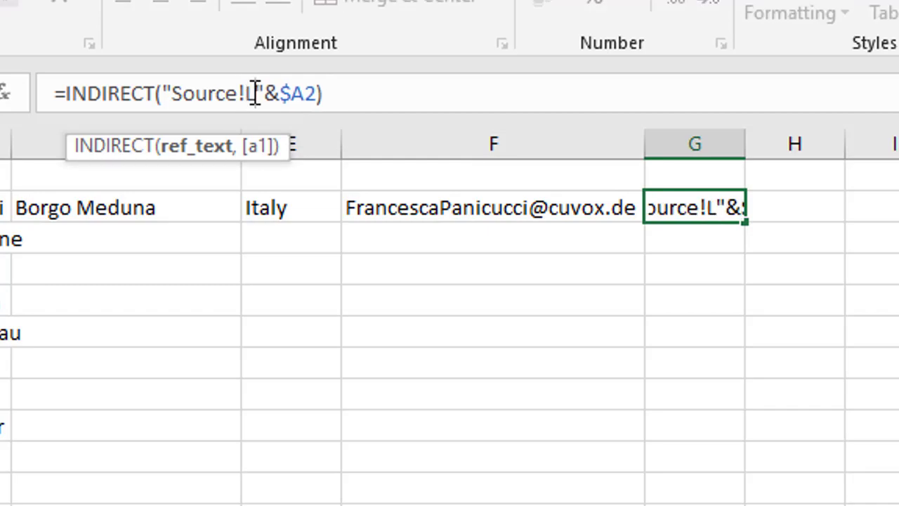
pyautogui.press('Return')
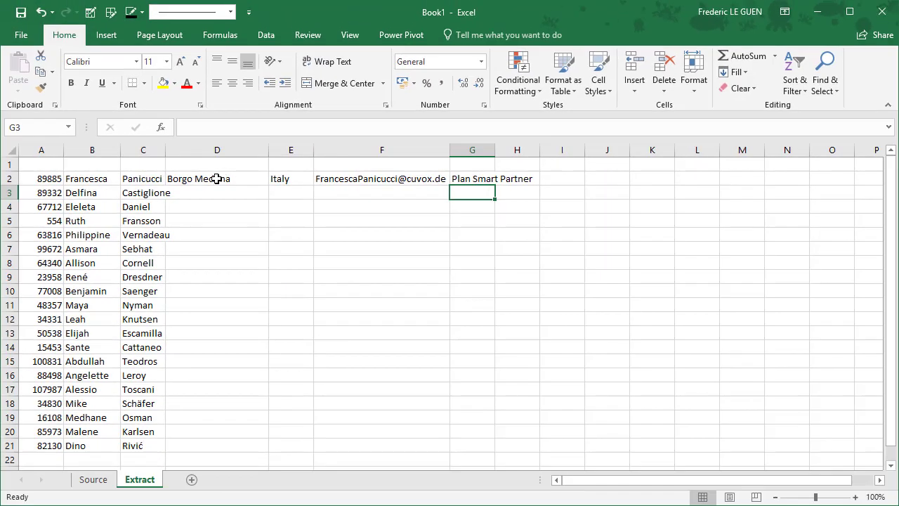
# Fill the D2:G2 city, country, e-mail and company formulas down through row 21.
pyautogui.moveTo(217, 178); pyautogui.dragTo(497, 447)
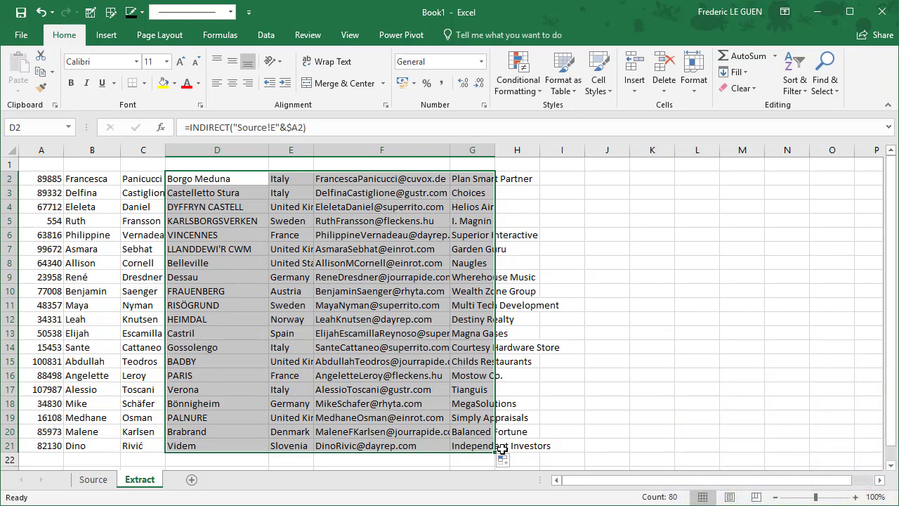
# Replace the INDIRECT formulas in B2:G21 with their values using right-drag Copy Here as Values Only.
pyautogui.click(91, 178)
pyautogui.moveTo(91, 178); pyautogui.dragTo(492, 440)
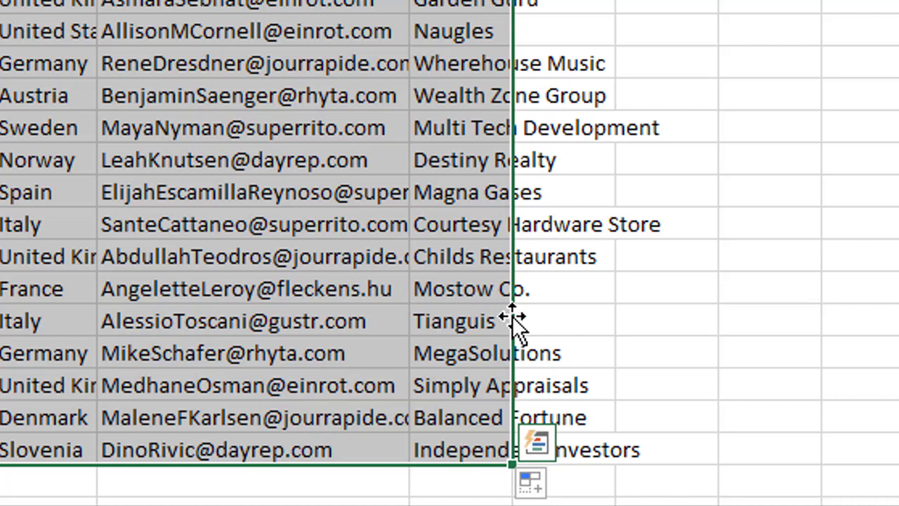
pyautogui.moveTo(511, 316)
pyautogui.mouseDown()
pyautogui.moveTo(569, 318)
pyautogui.moveTo(508, 316)
pyautogui.mouseUp()
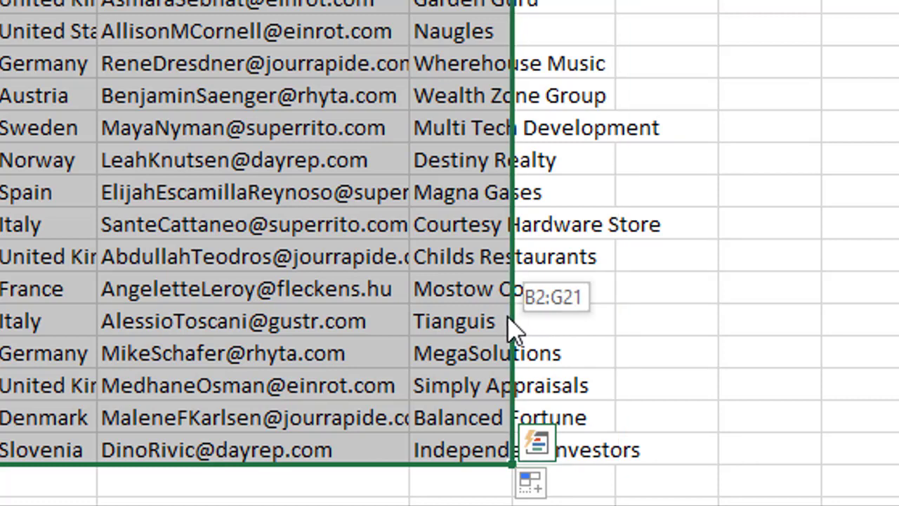
pyautogui.moveTo(507, 317); pyautogui.dragTo(507, 315)
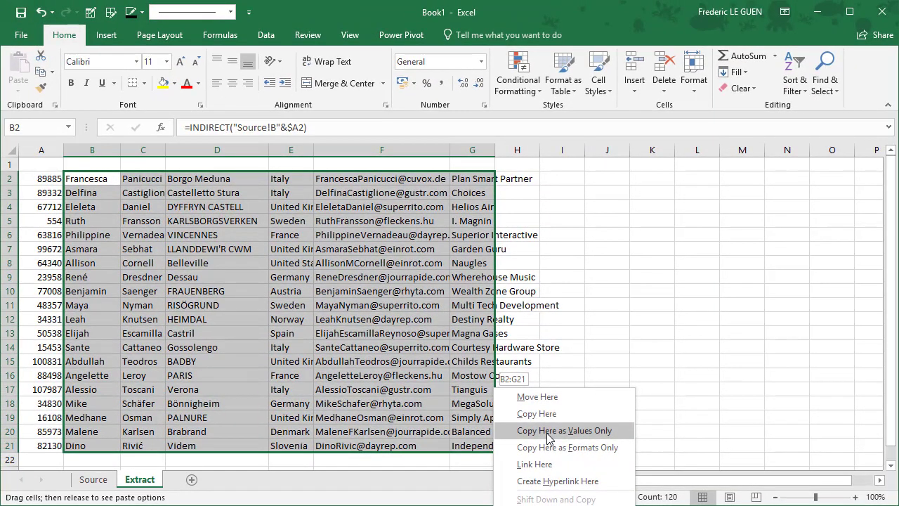
pyautogui.click(548, 434)
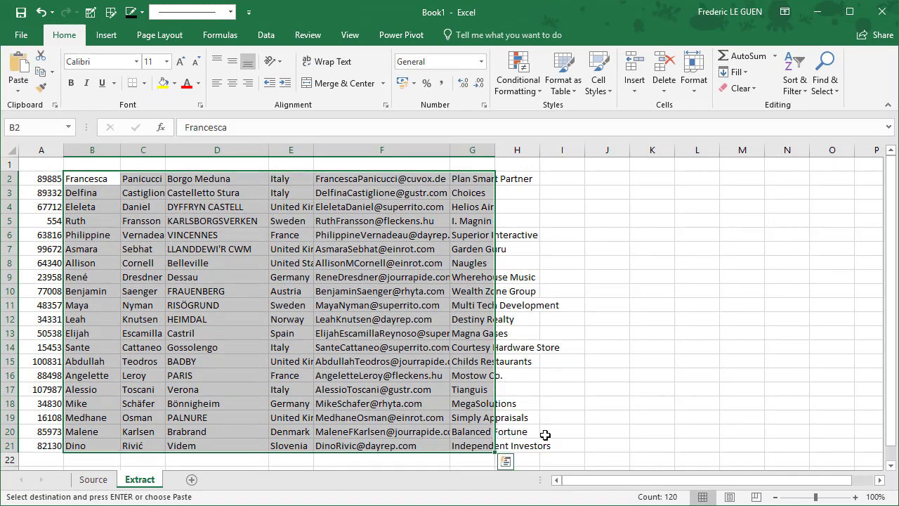